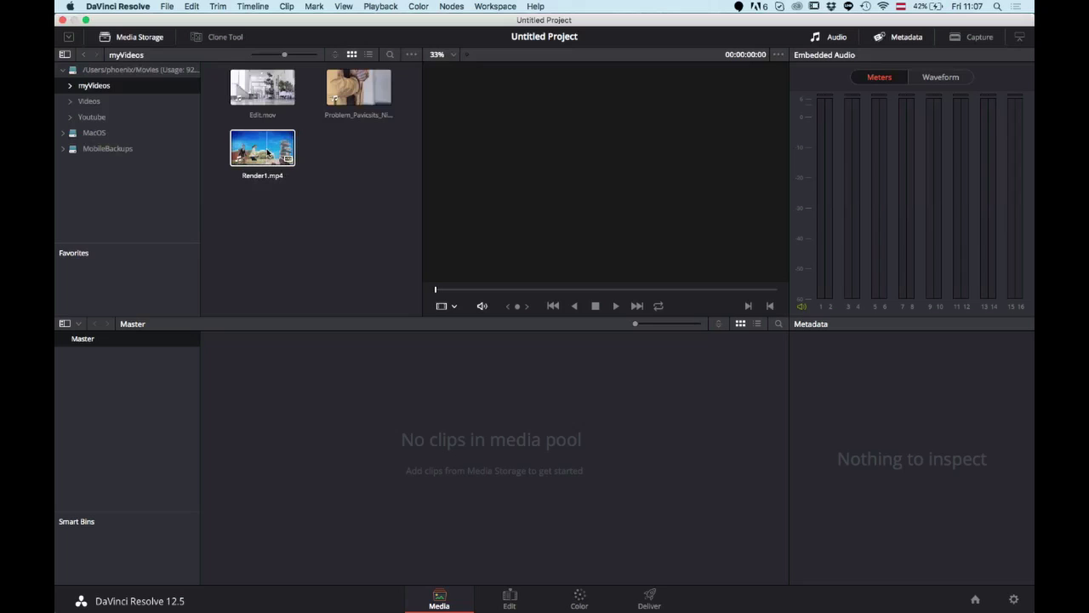
Load Render1.mp4 from Media Storage into the viewer and scrub to about 37 seconds in.
{"action": "left_click", "coordinate": [260, 151]}
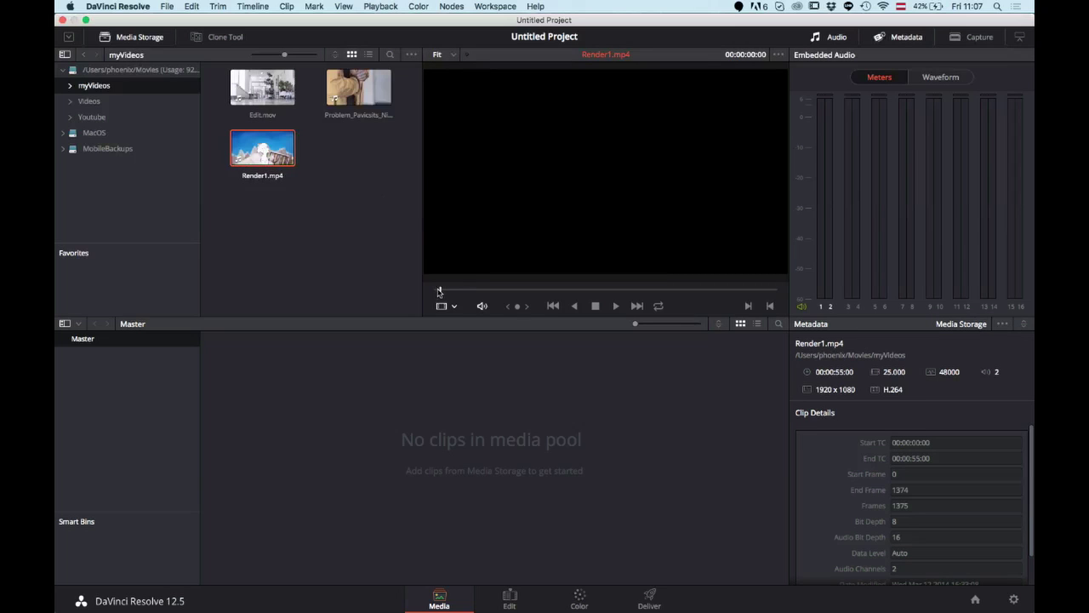
{"action": "left_click_drag", "start_coordinate": [442, 291], "coordinate": [666, 281]}
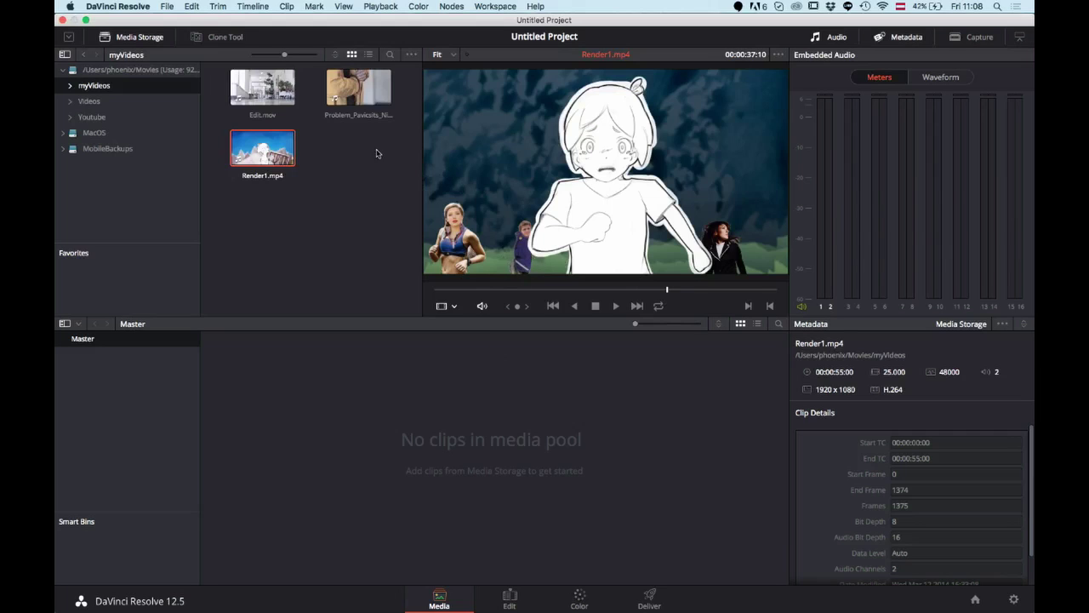
Run Auto Scene Detect on Render1.mp4, finding 16 scenes from frame 0 to 1028.
{"action": "right_click", "coordinate": [252, 146]}
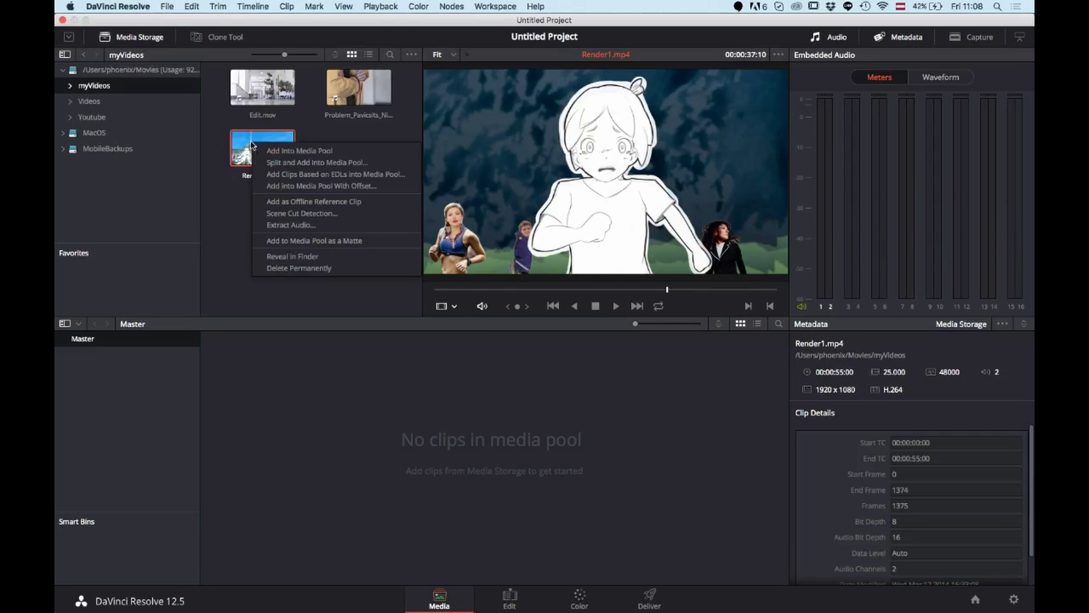
{"action": "left_click", "coordinate": [302, 214]}
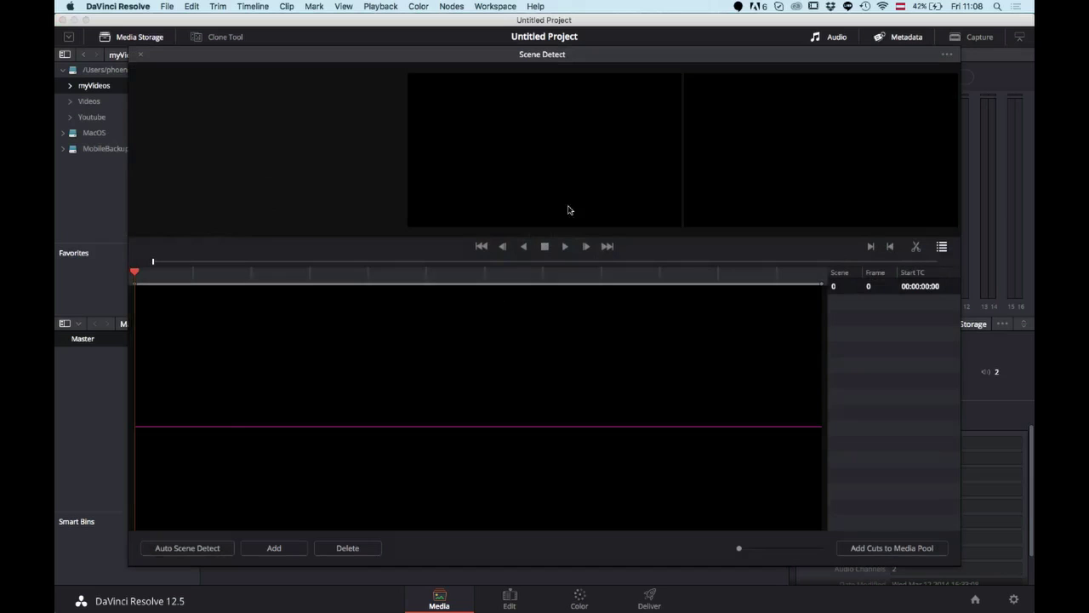
{"action": "left_click", "coordinate": [198, 549]}
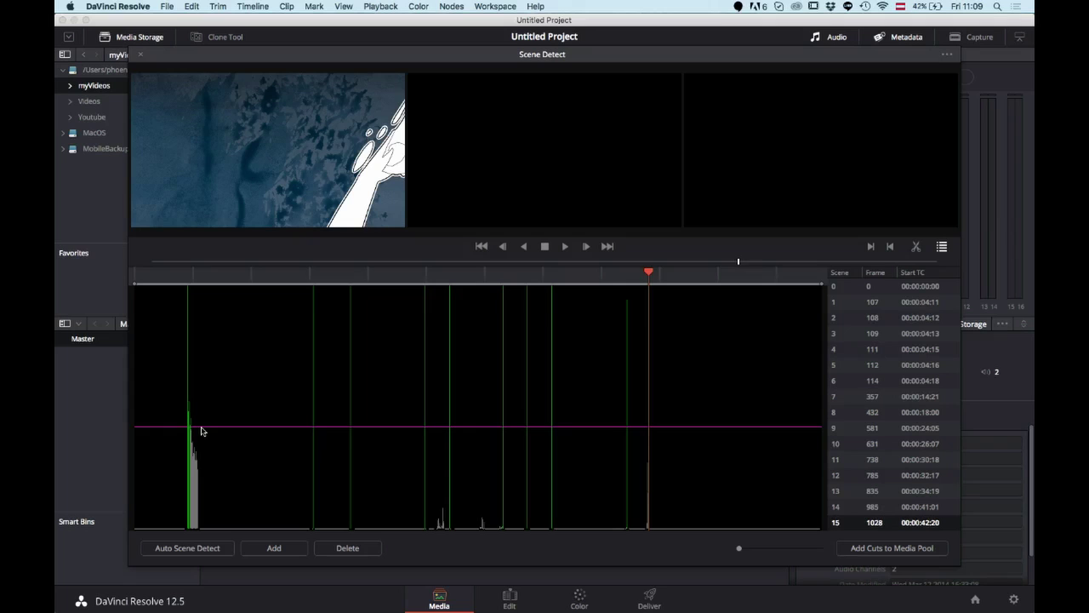
Raise the cut threshold to keep 11 scenes, review the cuts, and add them to the media pool.
{"action": "left_click_drag", "start_coordinate": [202, 432], "coordinate": [226, 358]}
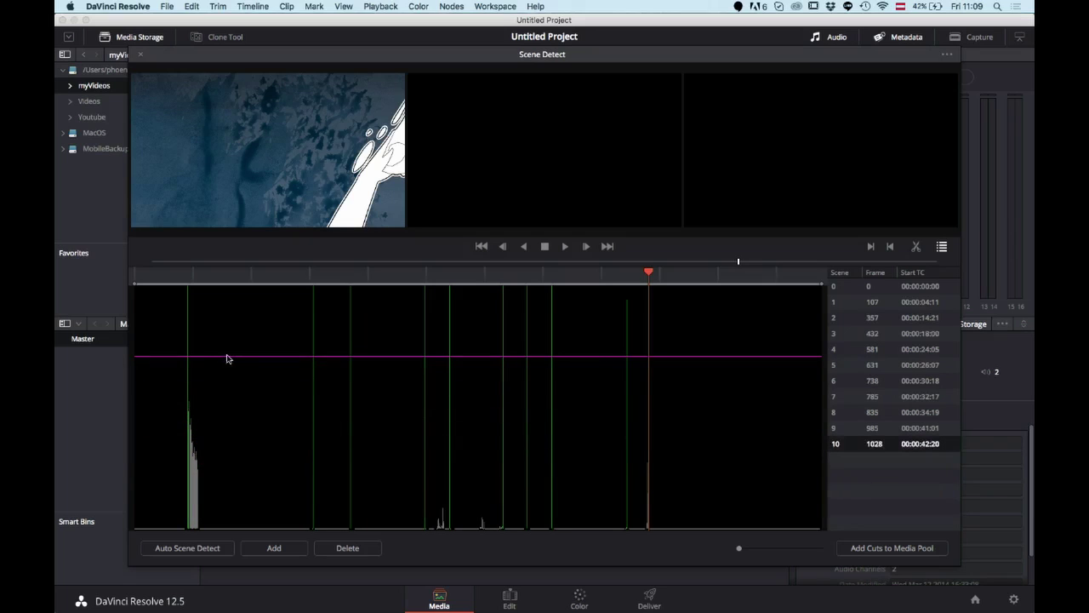
{"action": "left_click", "coordinate": [630, 321]}
{"action": "left_click", "coordinate": [649, 320]}
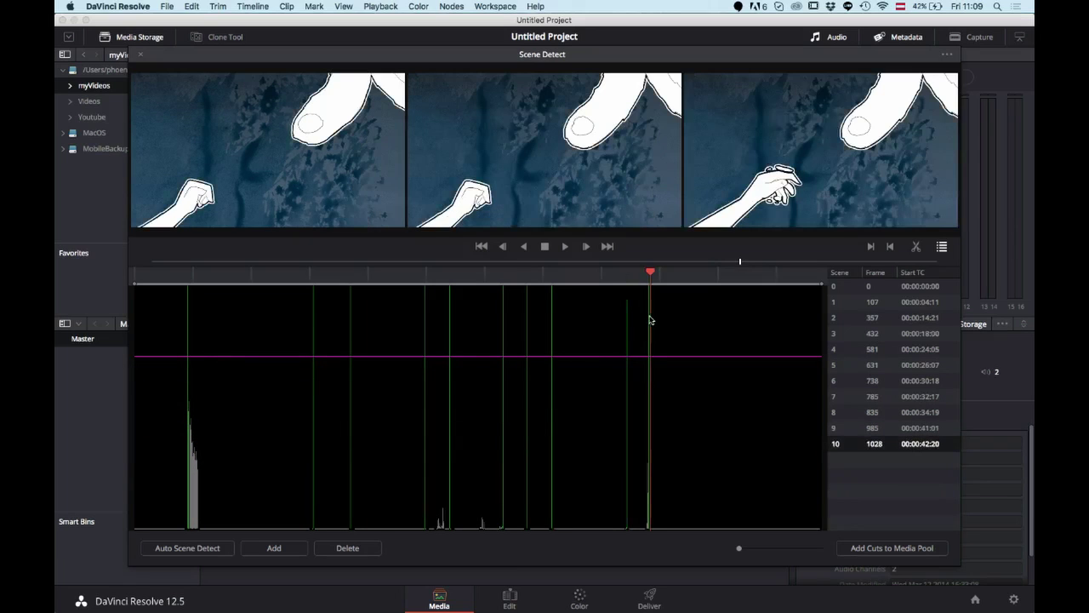
{"action": "left_click", "coordinate": [627, 318]}
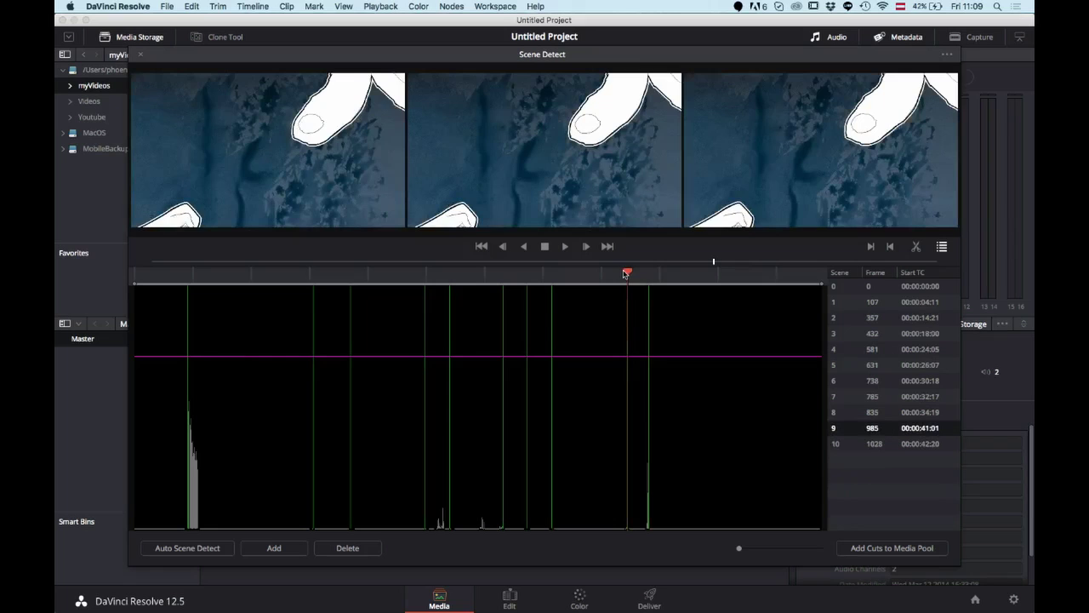
{"action": "left_click", "coordinate": [629, 274]}
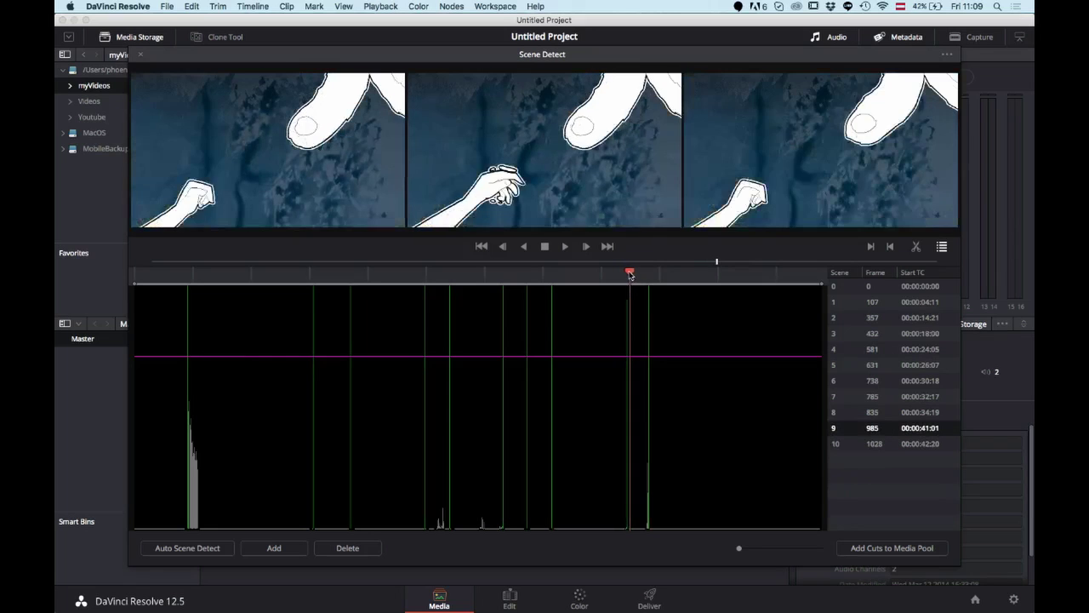
{"action": "left_click", "coordinate": [504, 321]}
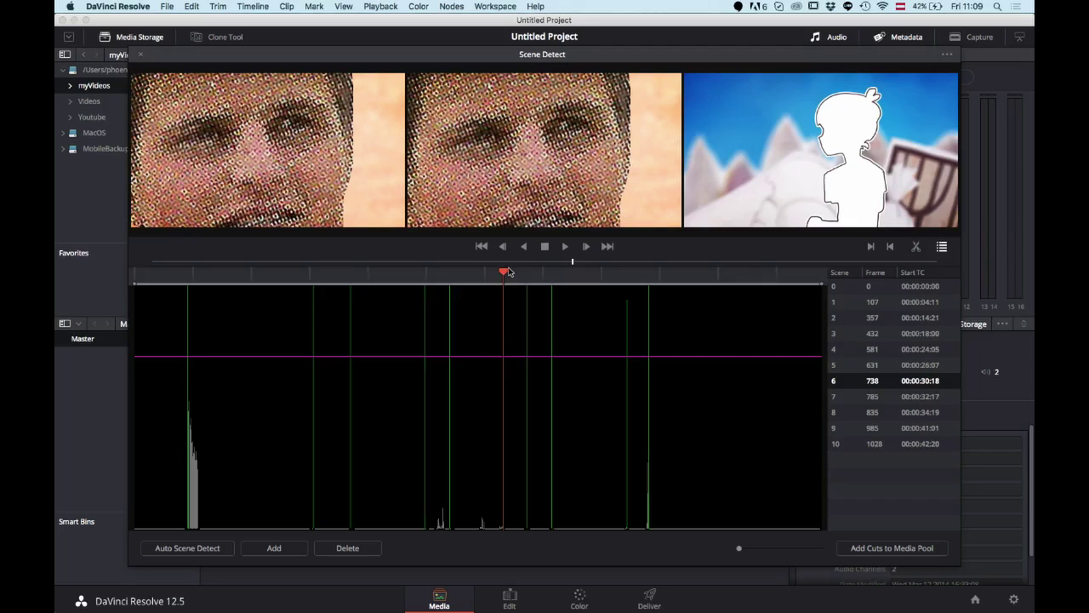
{"action": "left_click_drag", "start_coordinate": [505, 272], "coordinate": [605, 374]}
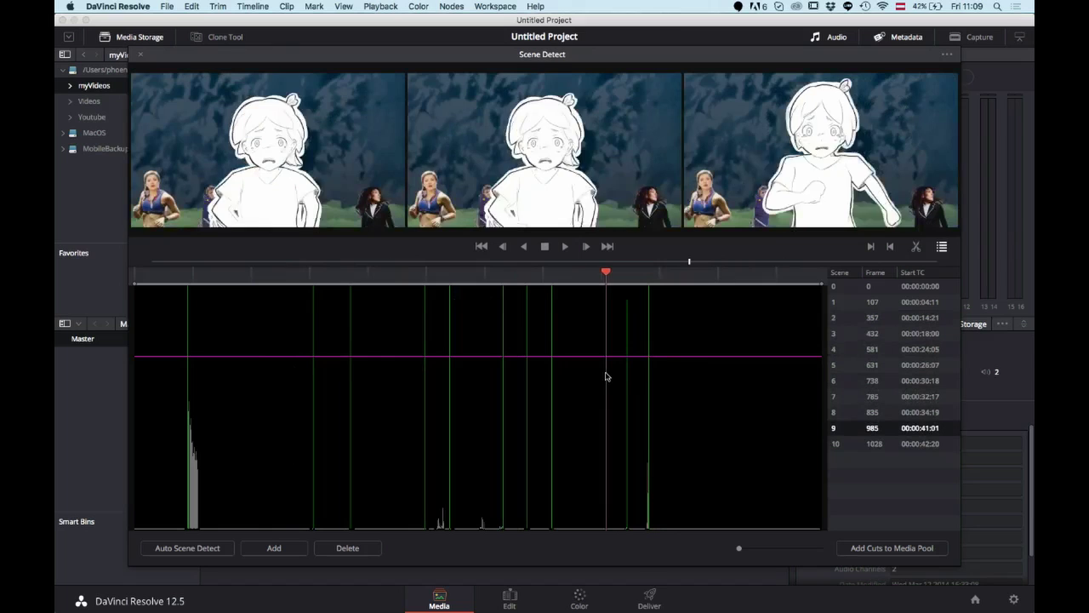
{"action": "left_click", "coordinate": [883, 550]}
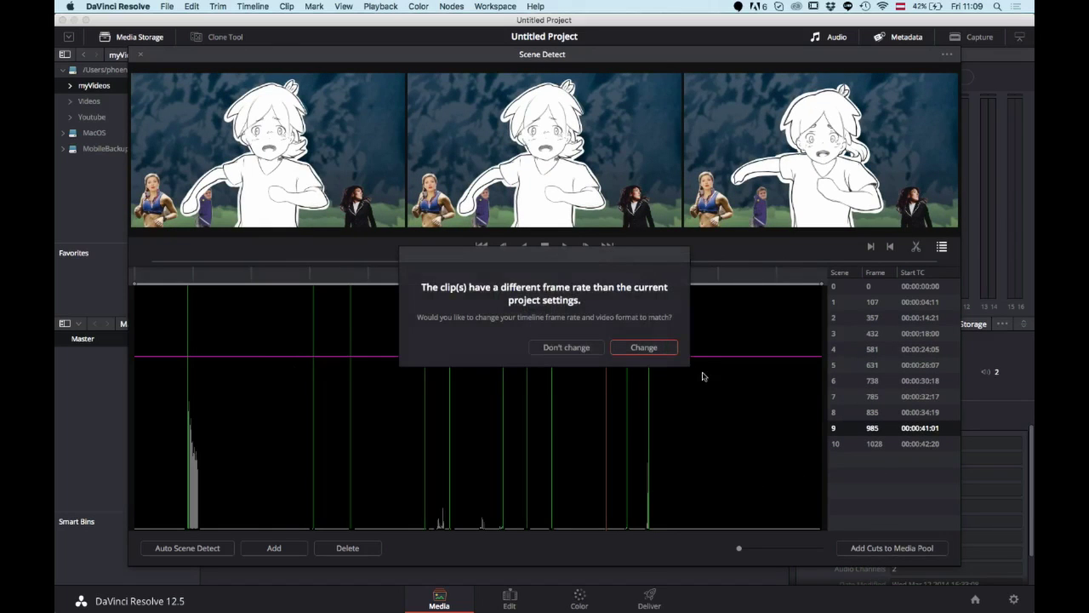
Match the project frame rate to the clips, close Scene Detect, and load the fifth scene clip.
{"action": "left_click", "coordinate": [644, 348]}
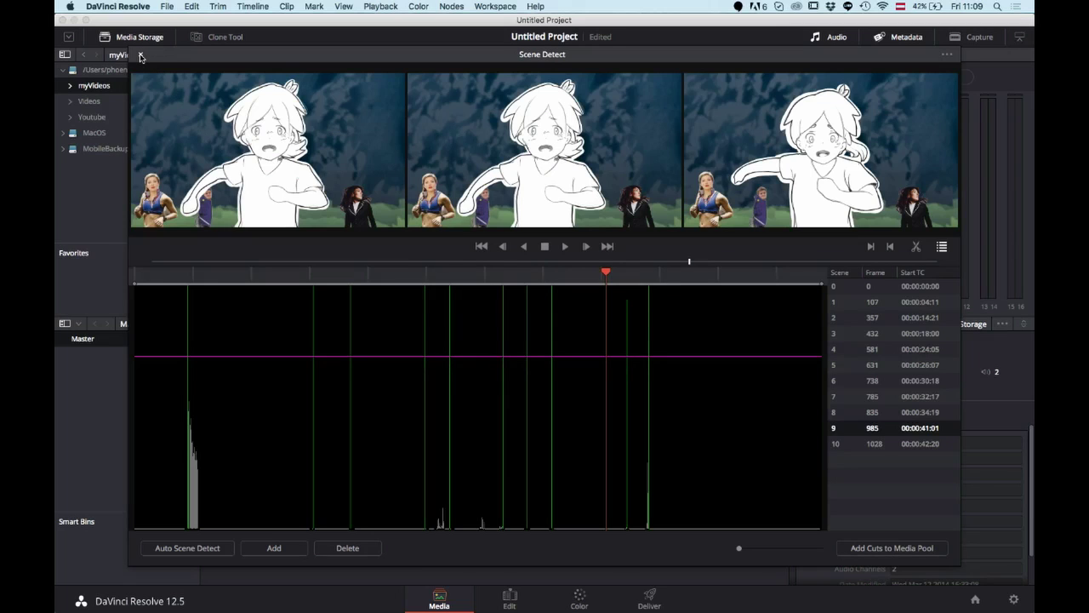
{"action": "left_click", "coordinate": [140, 56]}
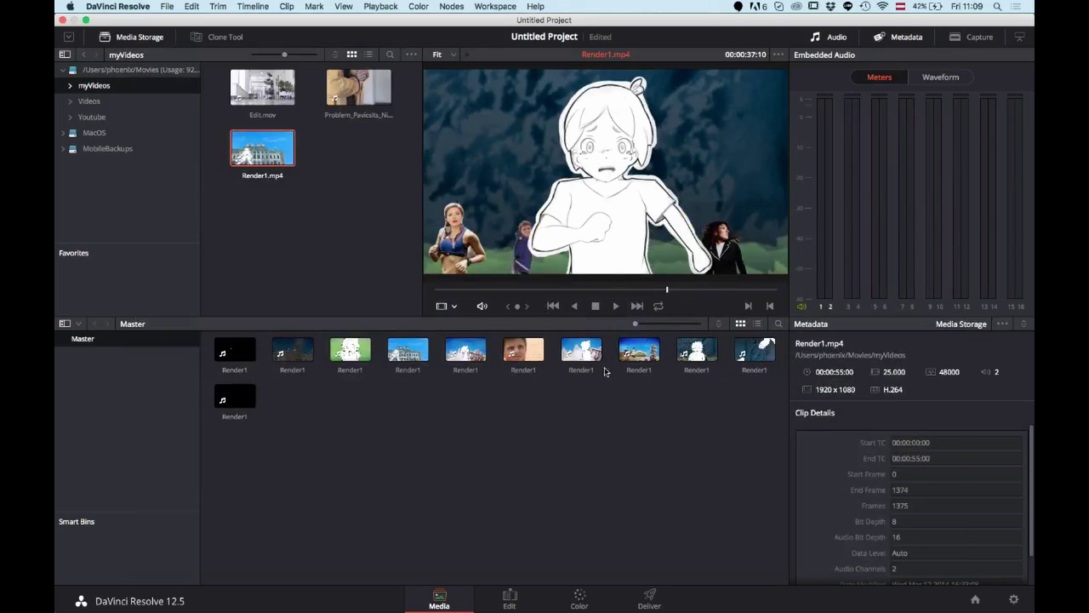
{"action": "left_click", "coordinate": [460, 352]}
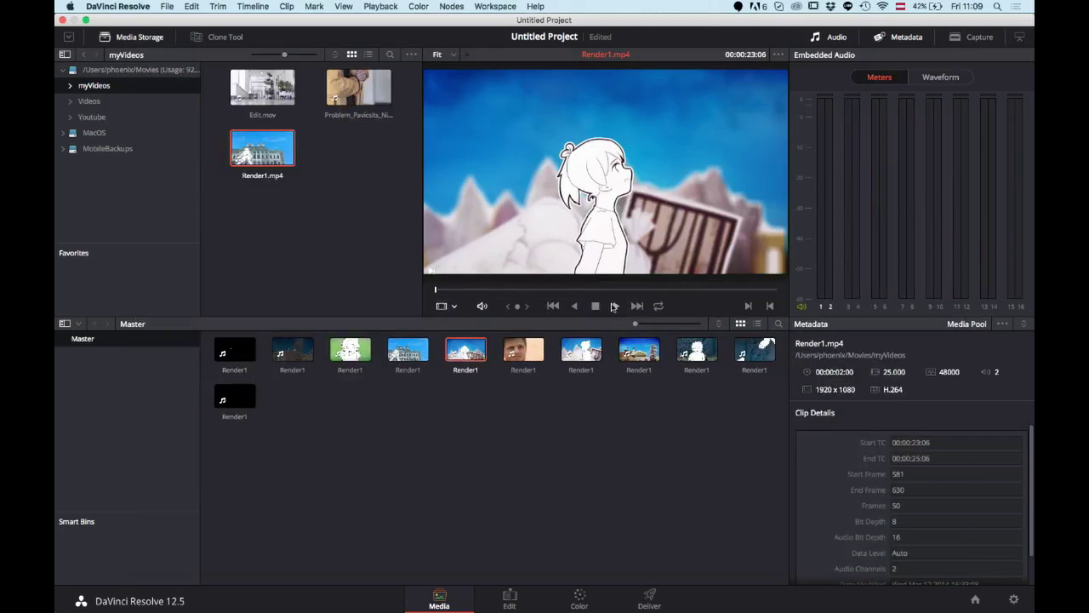
Play back the fifth scene clip, then select all 11 Render1 scene clips in the Master bin.
{"action": "left_click", "coordinate": [614, 305]}
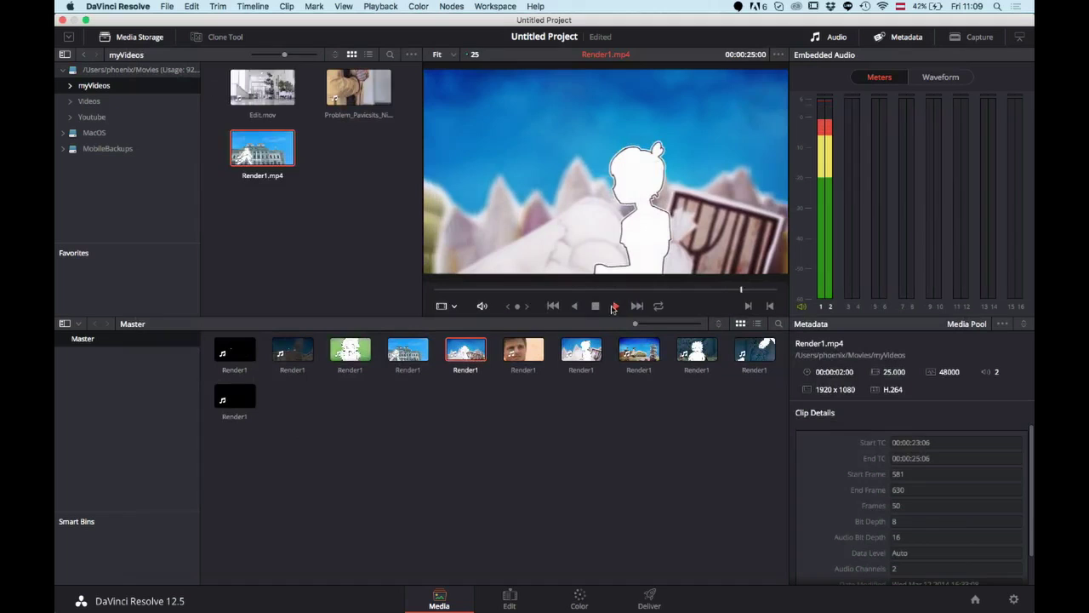
{"action": "left_click", "coordinate": [611, 307]}
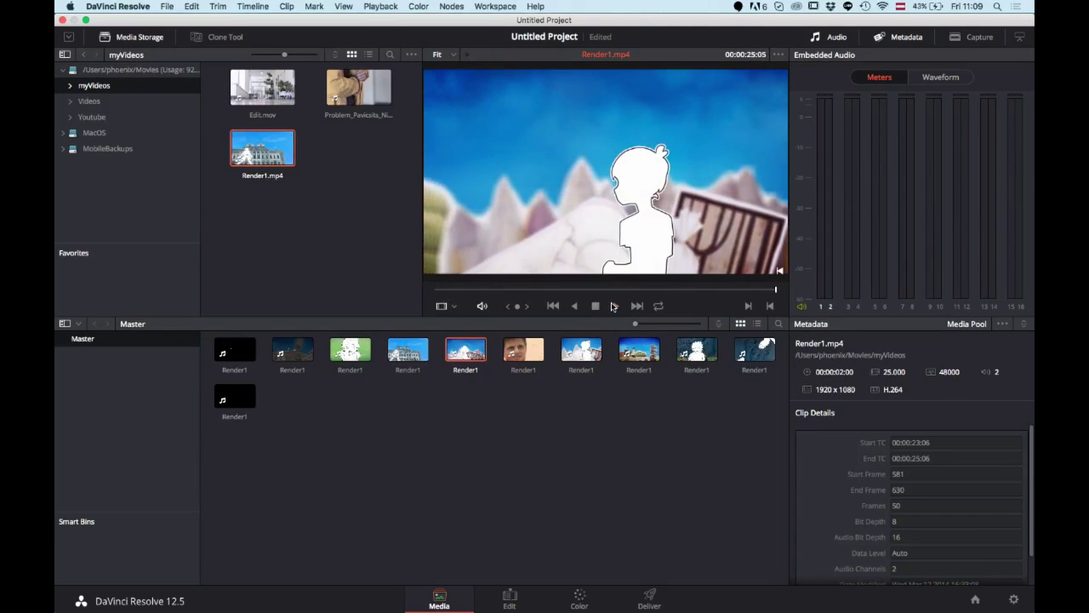
{"action": "left_click", "coordinate": [614, 305]}
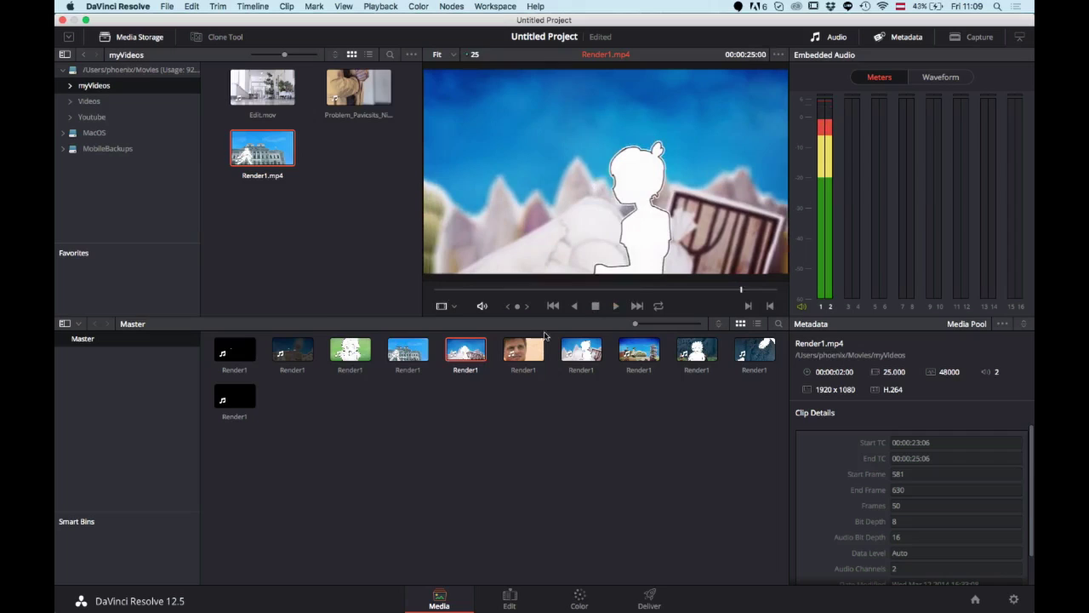
{"action": "left_click", "coordinate": [234, 350]}
{"action": "left_click", "coordinate": [239, 399], "text": "shift"}
Build Timeline 1 from the selected scene clips and bring it to the Deliver page.
{"action": "right_click", "coordinate": [239, 403]}
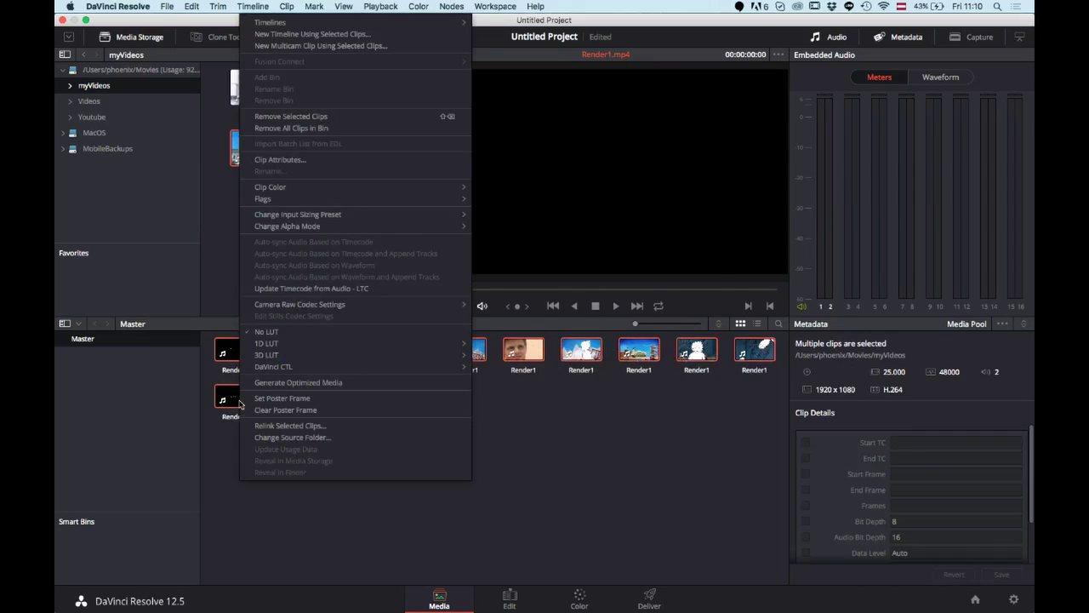
{"action": "left_click", "coordinate": [292, 36]}
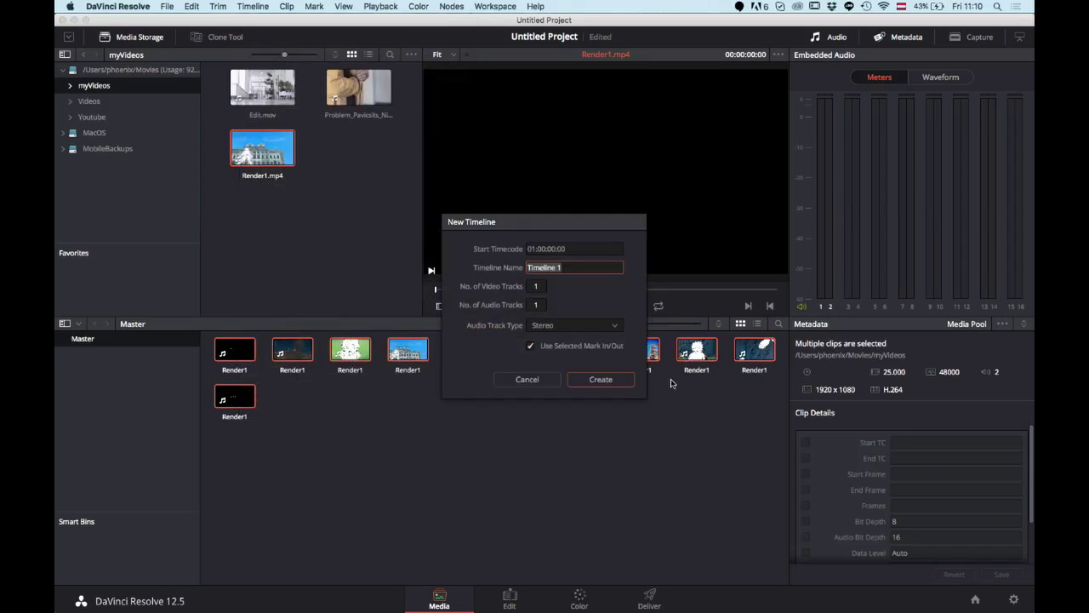
{"action": "left_click", "coordinate": [598, 380]}
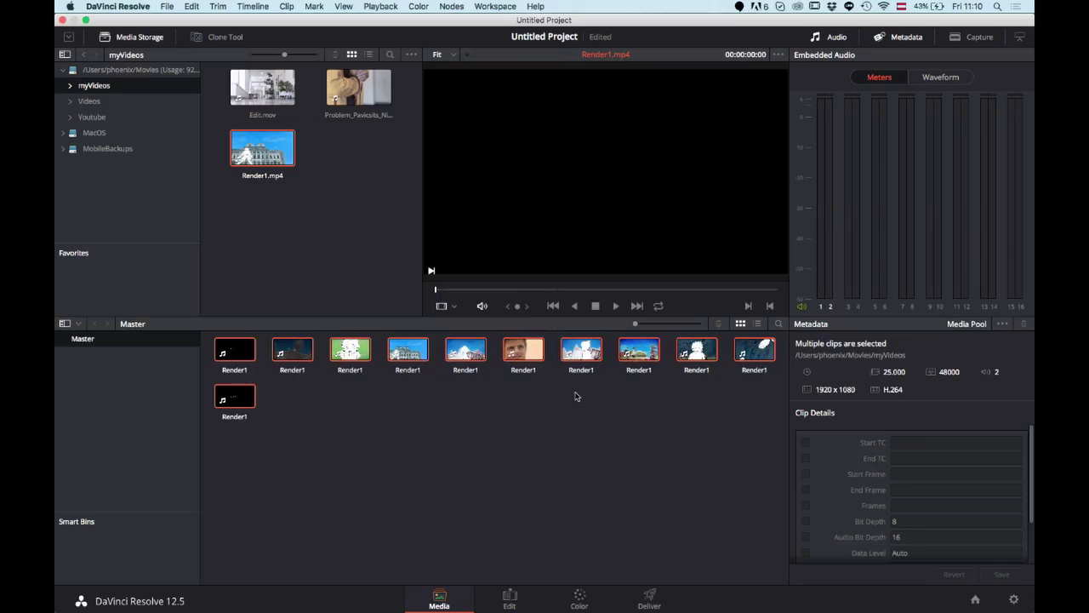
{"action": "left_click", "coordinate": [510, 599]}
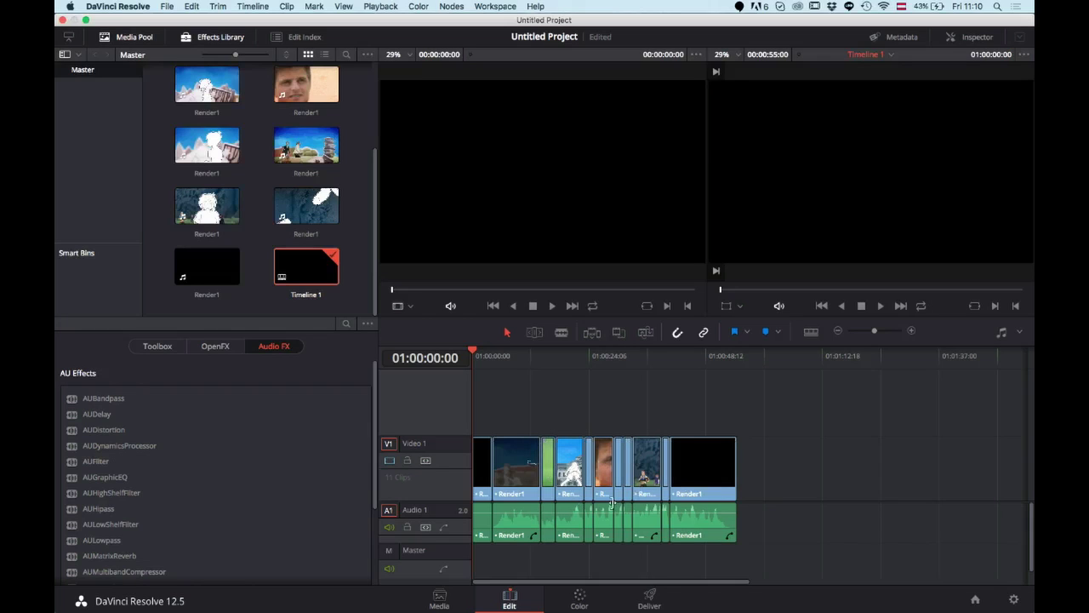
{"action": "left_click", "coordinate": [651, 596]}
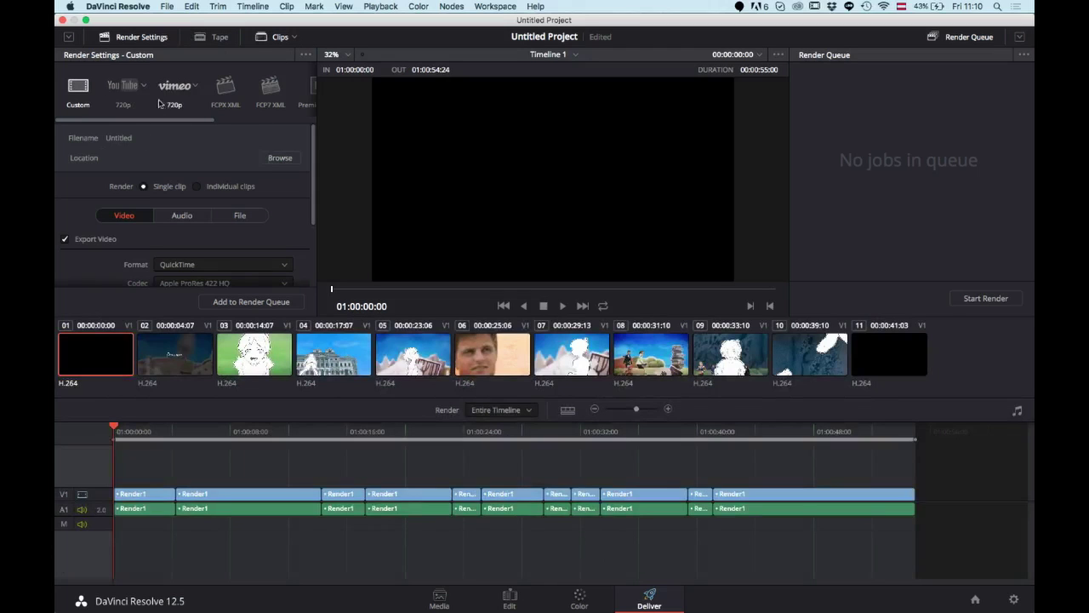
Apply the YouTube 720p render preset and set Render to Individual clips.
{"action": "scroll", "coordinate": [174, 102], "scroll_direction": "right", "scroll_amount": 5}
{"action": "scroll", "coordinate": [174, 102], "scroll_direction": "left", "scroll_amount": 5}
{"action": "left_click", "coordinate": [119, 94]}
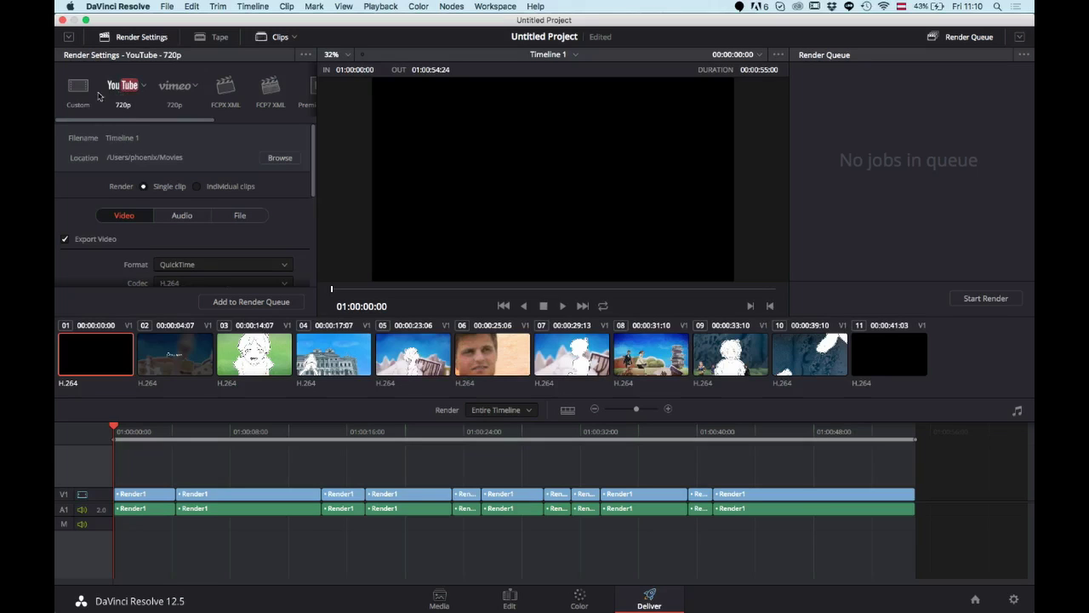
{"action": "scroll", "coordinate": [188, 241], "scroll_direction": "down", "scroll_amount": 5}
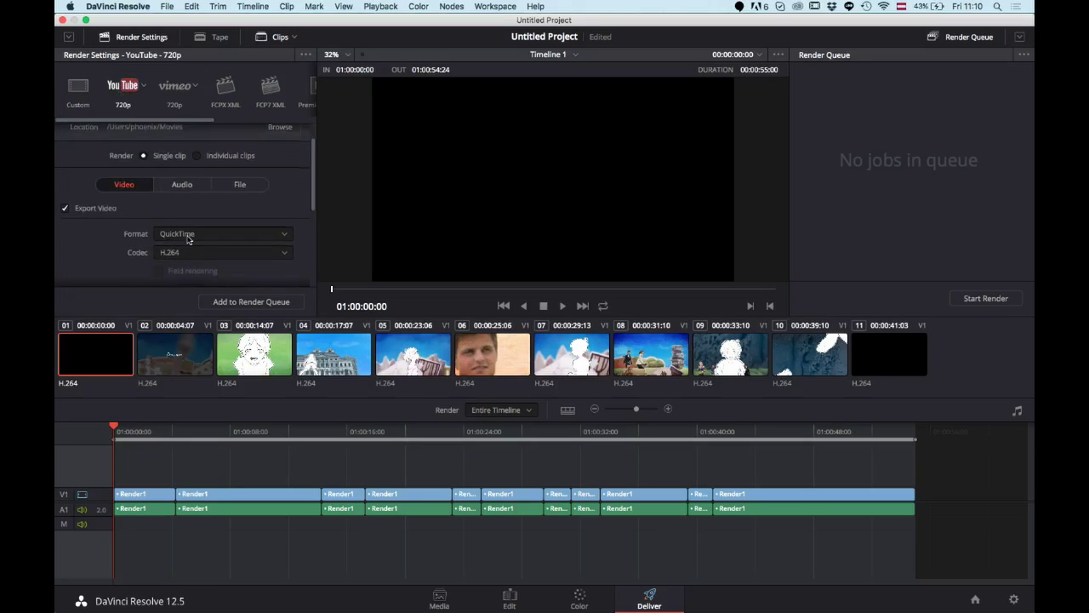
{"action": "scroll", "coordinate": [188, 241], "scroll_direction": "up", "scroll_amount": 5}
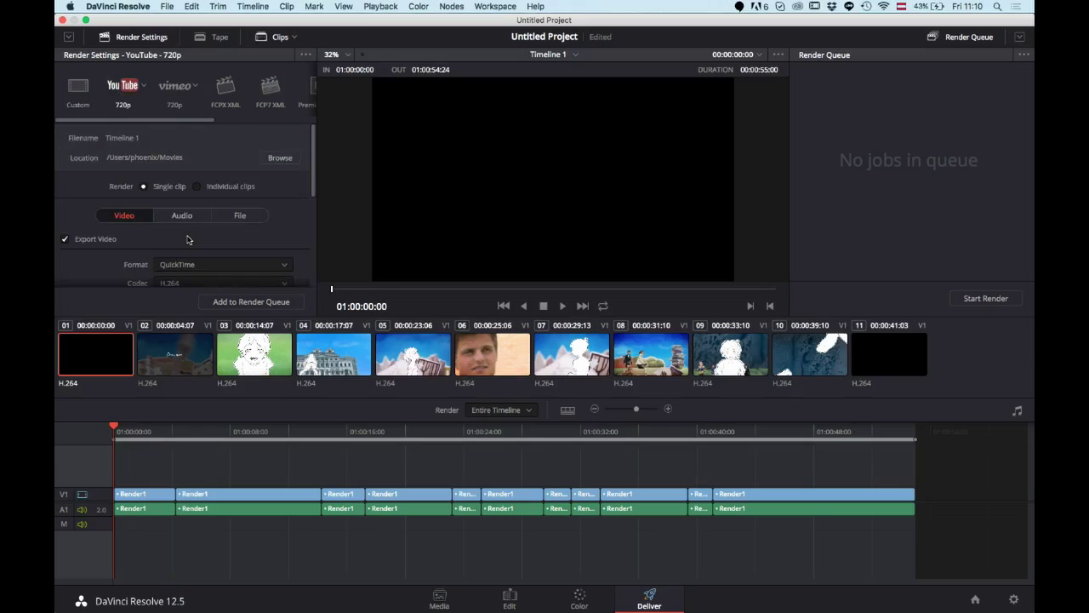
{"action": "left_click", "coordinate": [196, 188]}
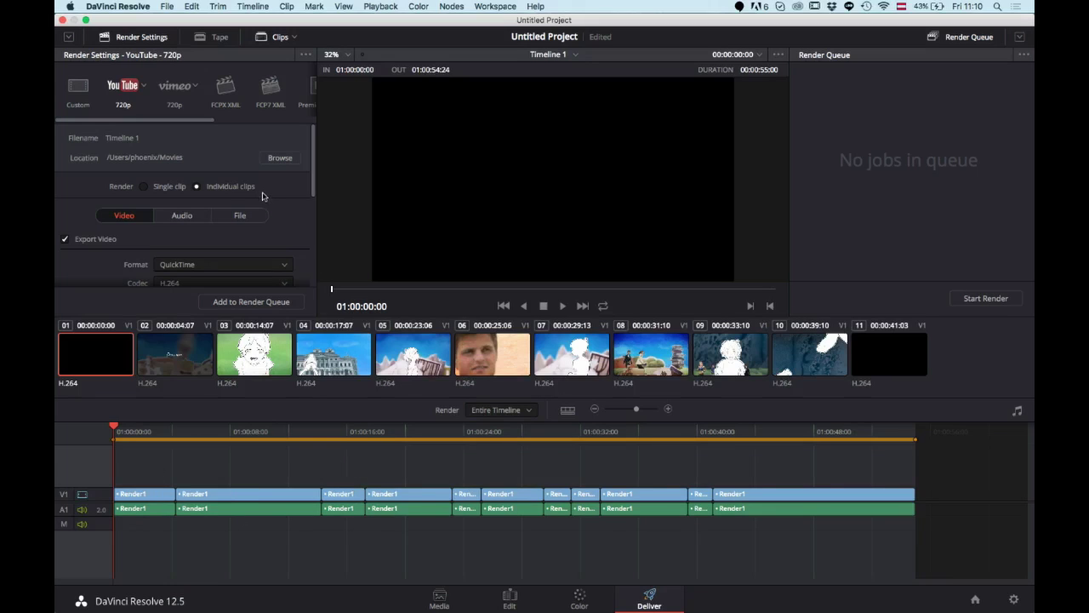
Browse for a render location and navigate through MacOS > Users > home to the Desktop.
{"action": "left_click", "coordinate": [284, 160]}
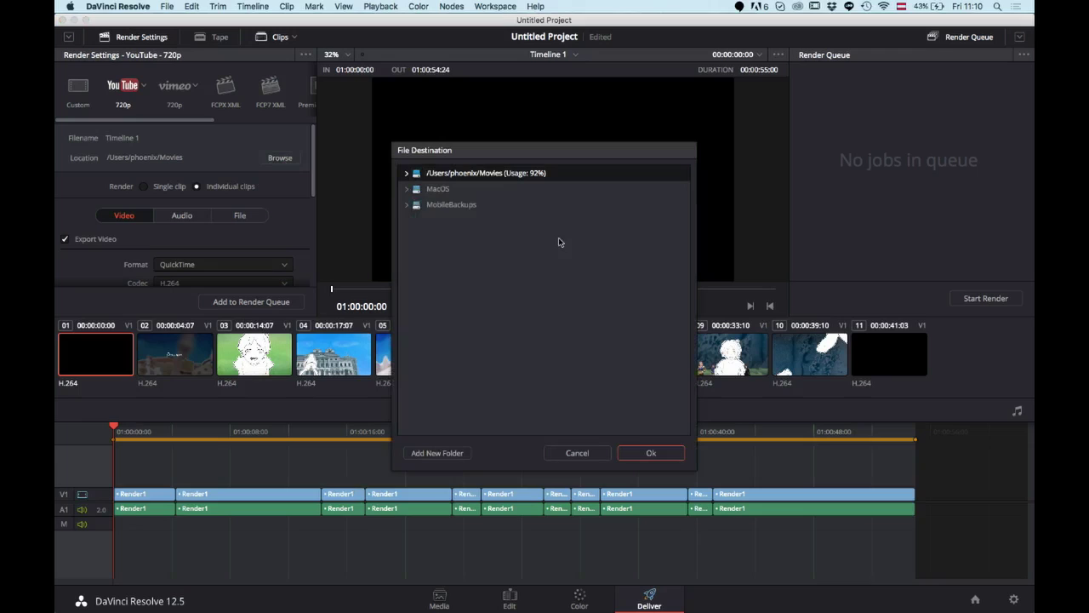
{"action": "left_click", "coordinate": [407, 173]}
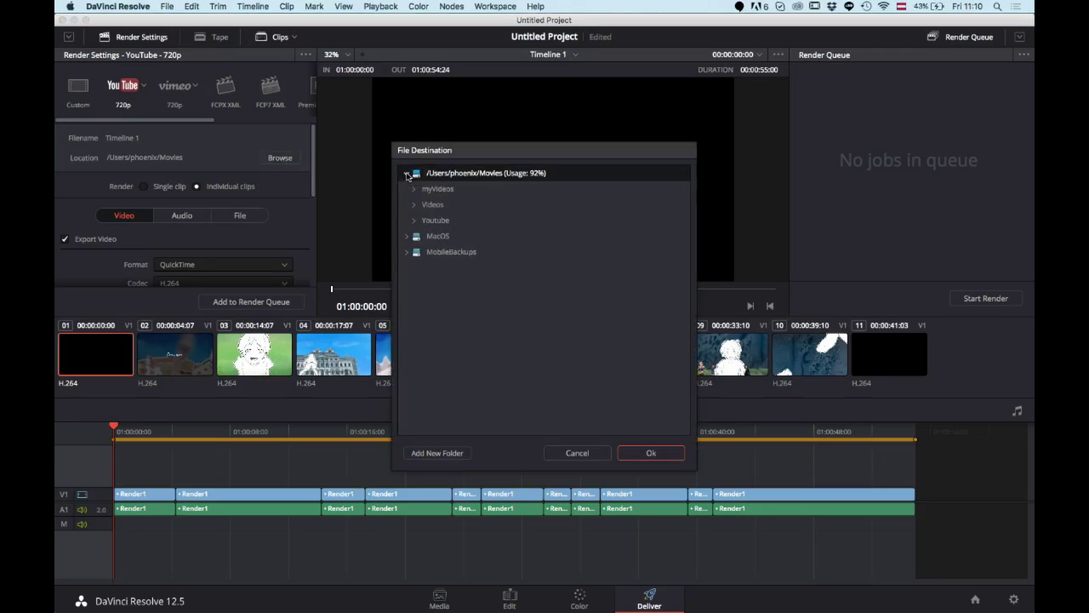
{"action": "left_click", "coordinate": [406, 243]}
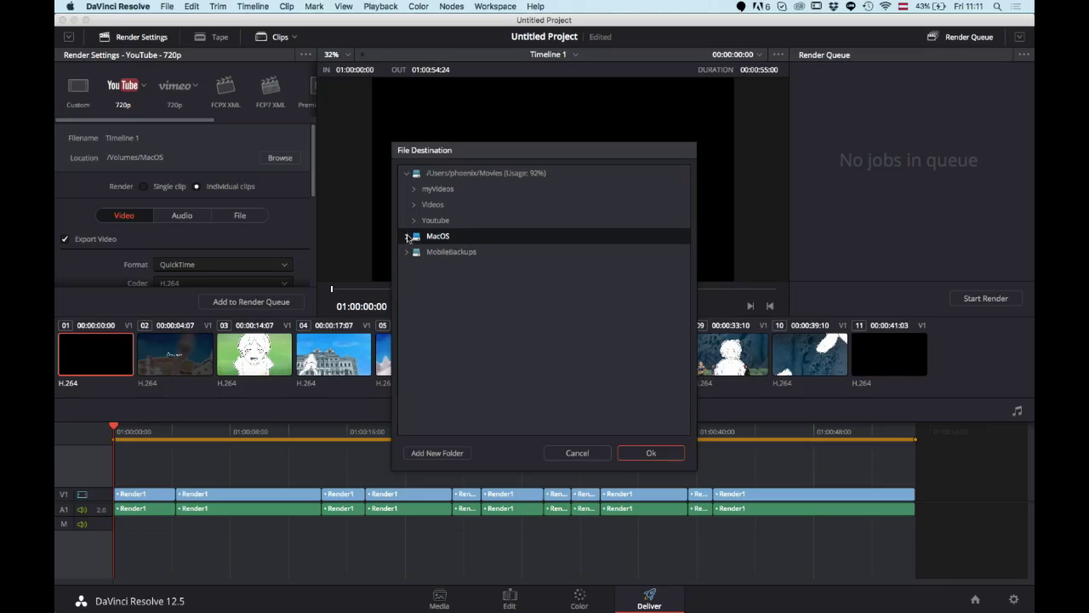
{"action": "left_click", "coordinate": [407, 237]}
{"action": "left_click", "coordinate": [413, 315]}
{"action": "left_click", "coordinate": [413, 314]}
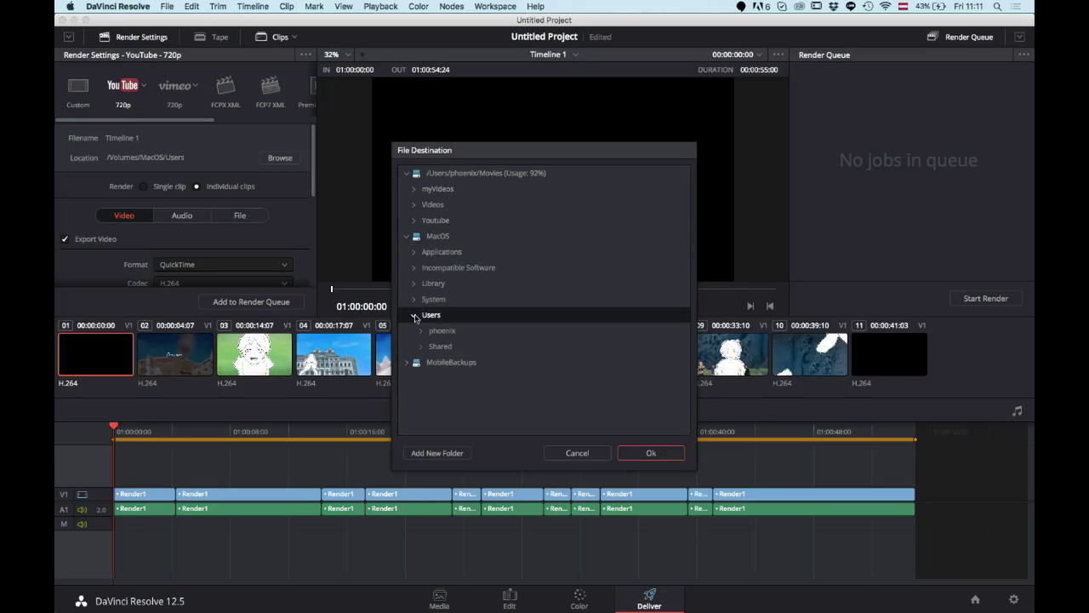
{"action": "left_click", "coordinate": [420, 331]}
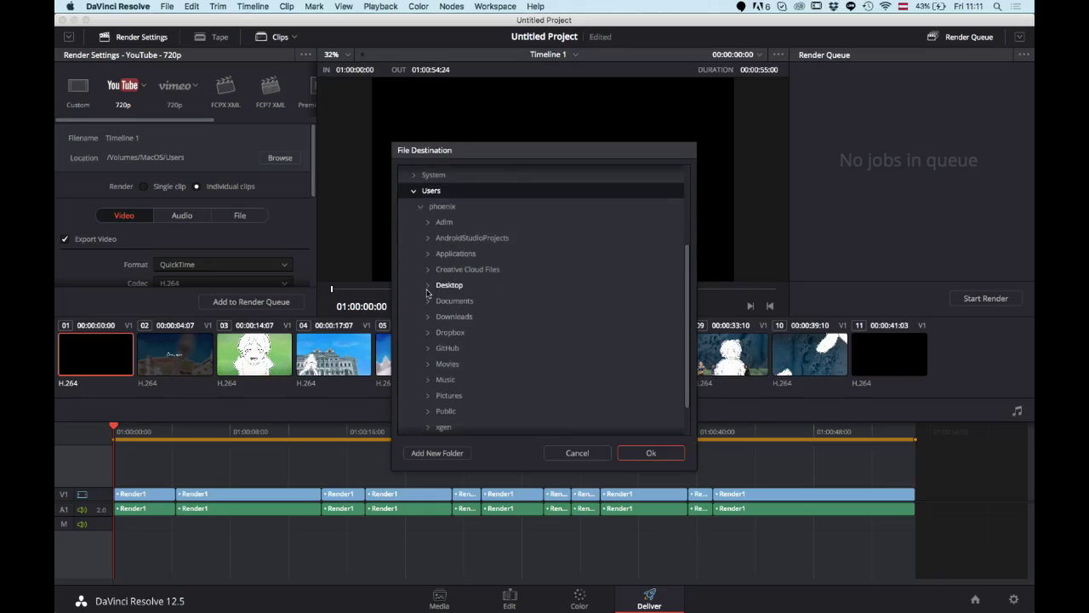
{"action": "left_click", "coordinate": [443, 286]}
{"action": "left_click", "coordinate": [427, 285]}
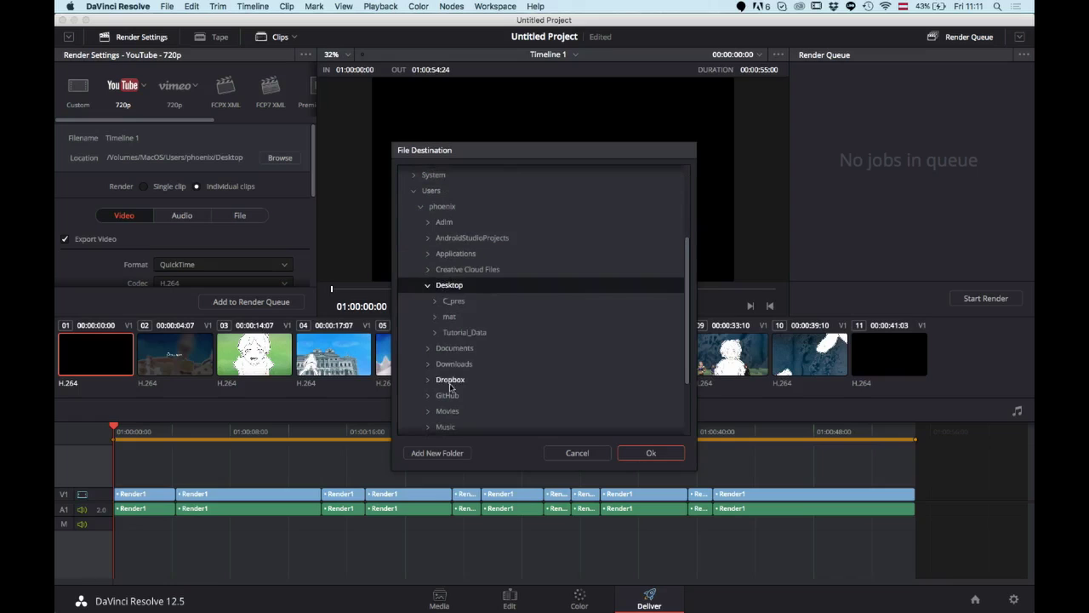
Create a new Desktop folder named 'test' and set it as the render location.
{"action": "left_click", "coordinate": [437, 453]}
{"action": "type", "text": "test"}
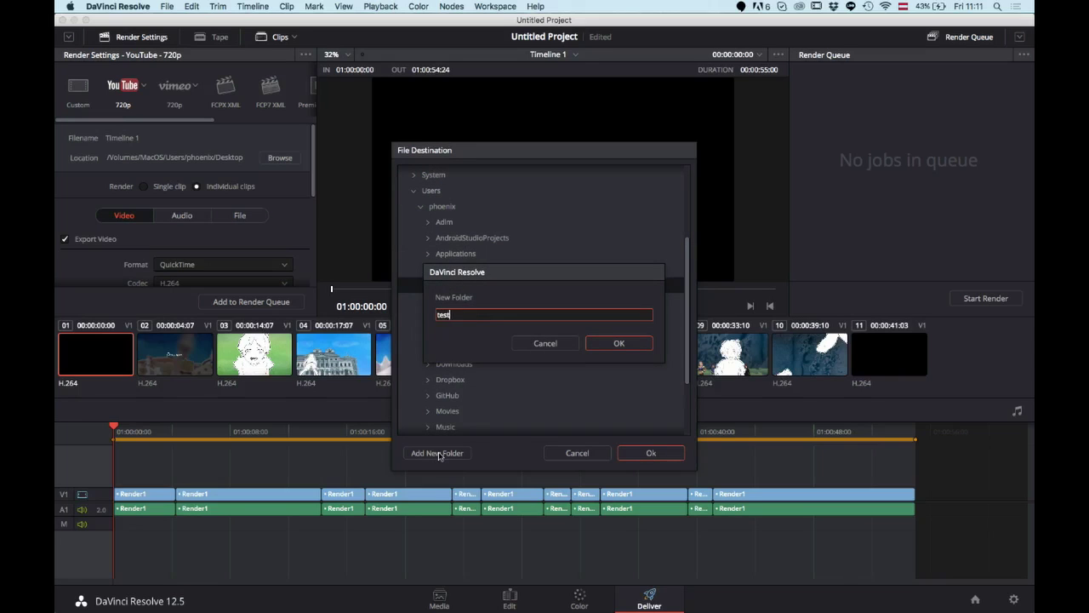
{"action": "key", "text": "Return"}
{"action": "left_click", "coordinate": [651, 454]}
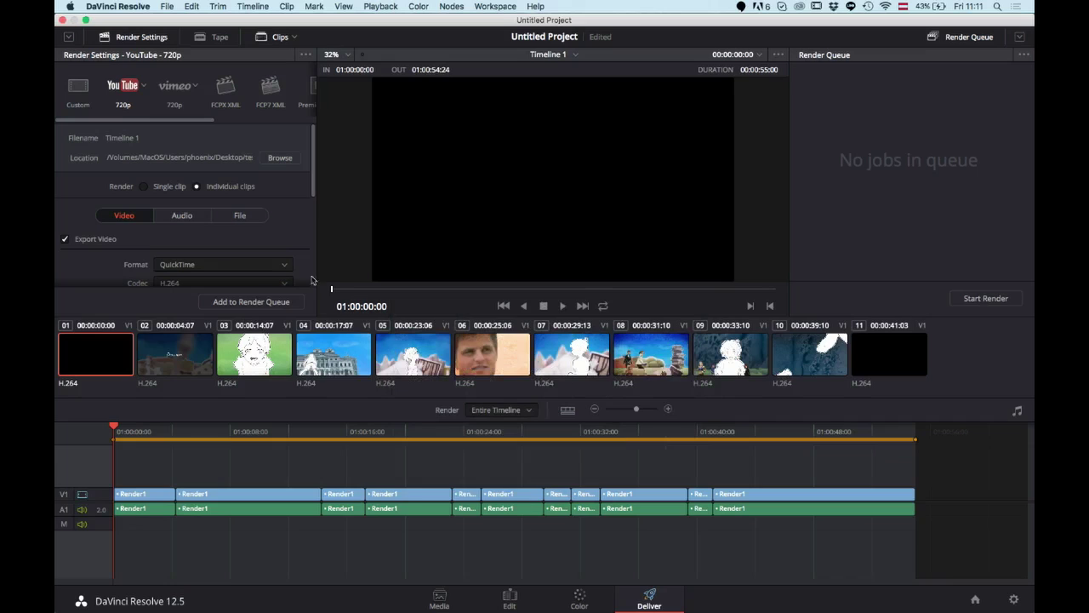
Queue Timeline 1 as Job 1 and render its 11 individual clips.
{"action": "left_click", "coordinate": [266, 303]}
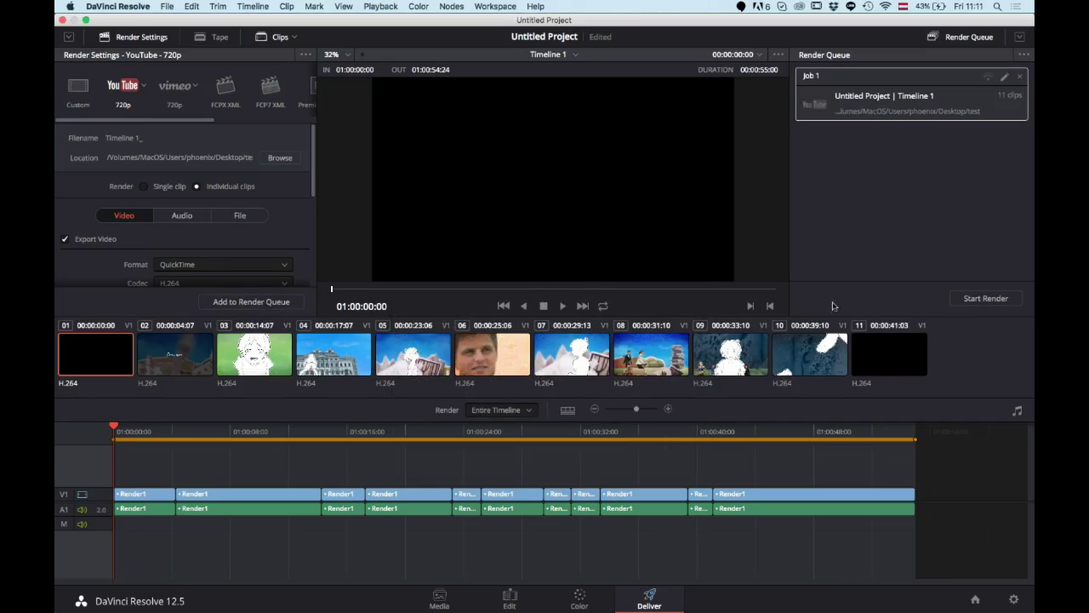
{"action": "left_click", "coordinate": [986, 299]}
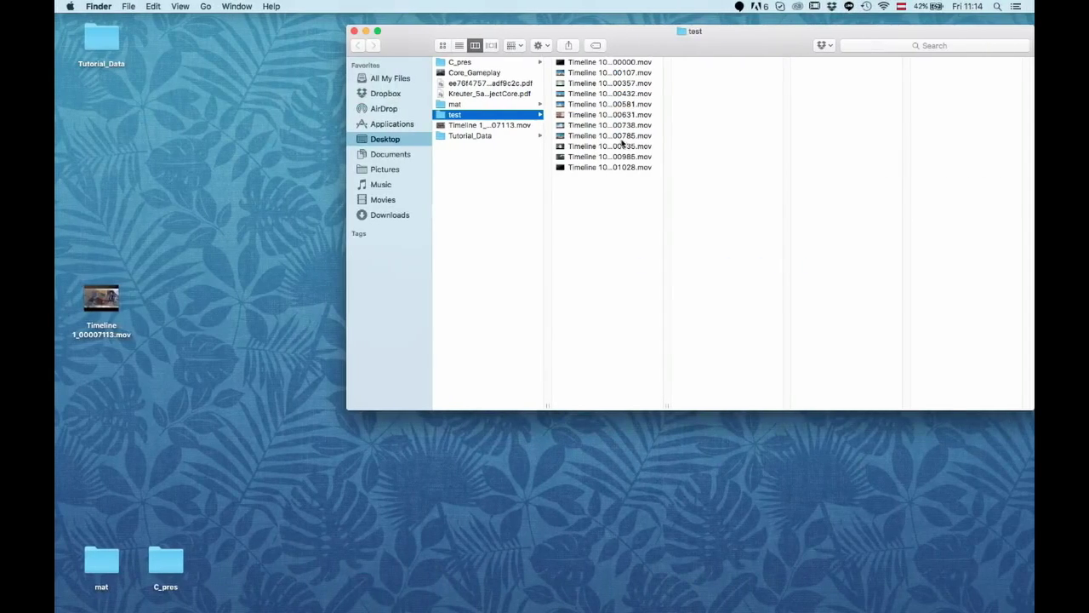
Browse the rendered clips in the test folder and Quick Look Timeline 100000985.mov (1280×720, 2 seconds).
{"action": "left_click", "coordinate": [622, 139]}
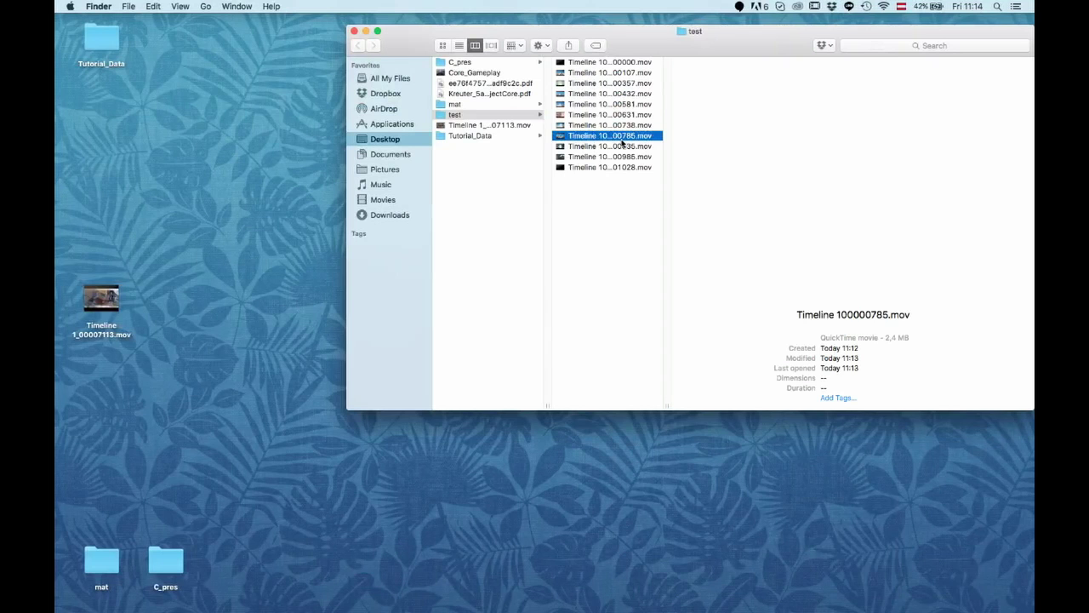
{"action": "key", "text": "Up"}
{"action": "key", "text": "Up"}
{"action": "key", "text": "Down"}
{"action": "key", "text": "Down"}
{"action": "key", "text": "Down"}
{"action": "key", "text": "Down"}
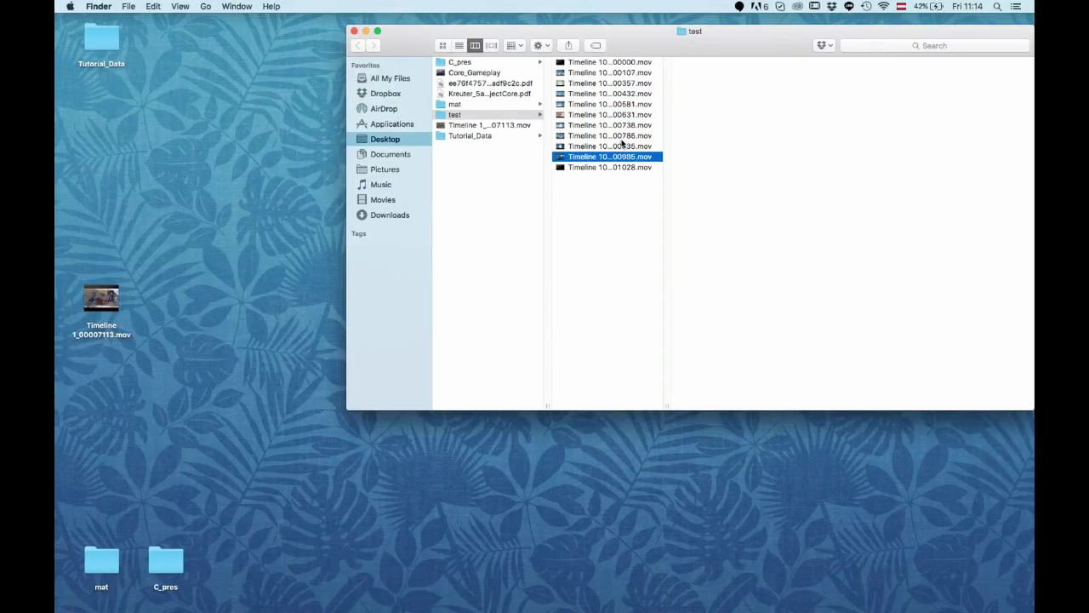
{"action": "key", "text": "space"}
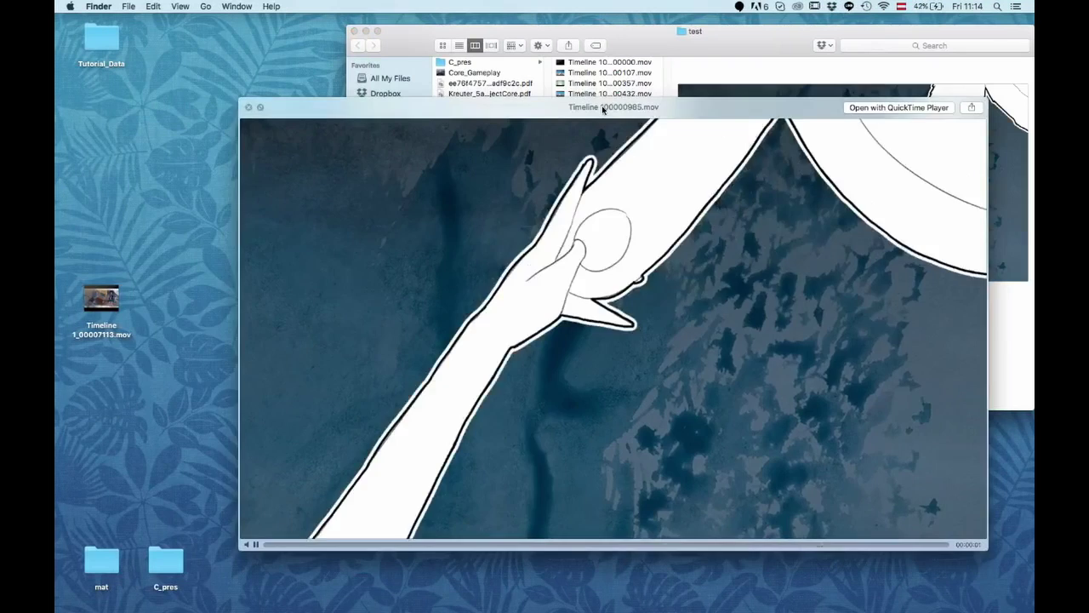
{"action": "left_click_drag", "start_coordinate": [603, 108], "coordinate": [504, 81]}
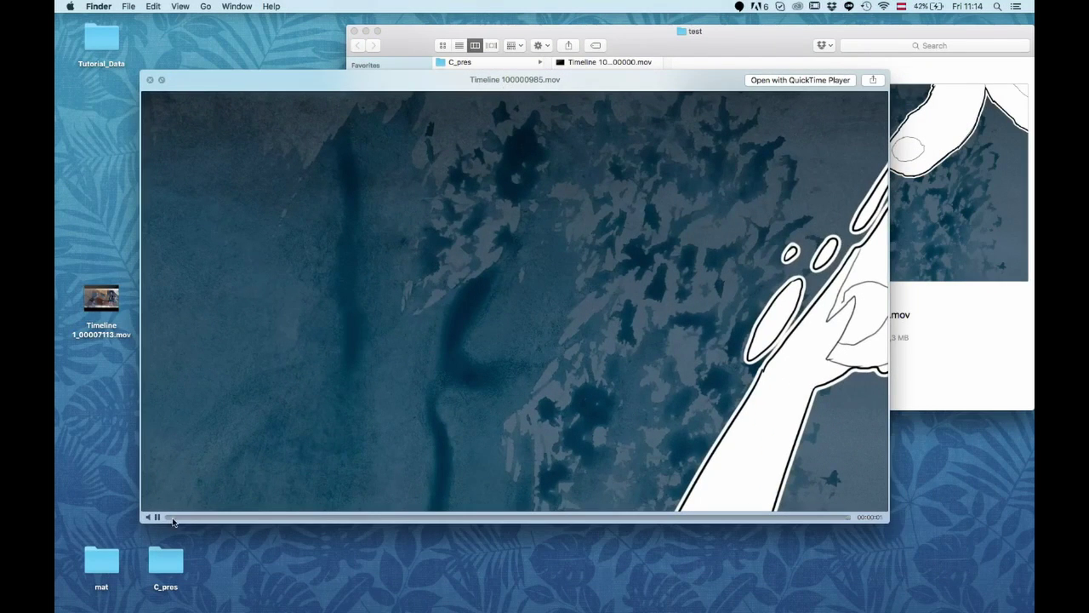
{"action": "key", "text": "space"}
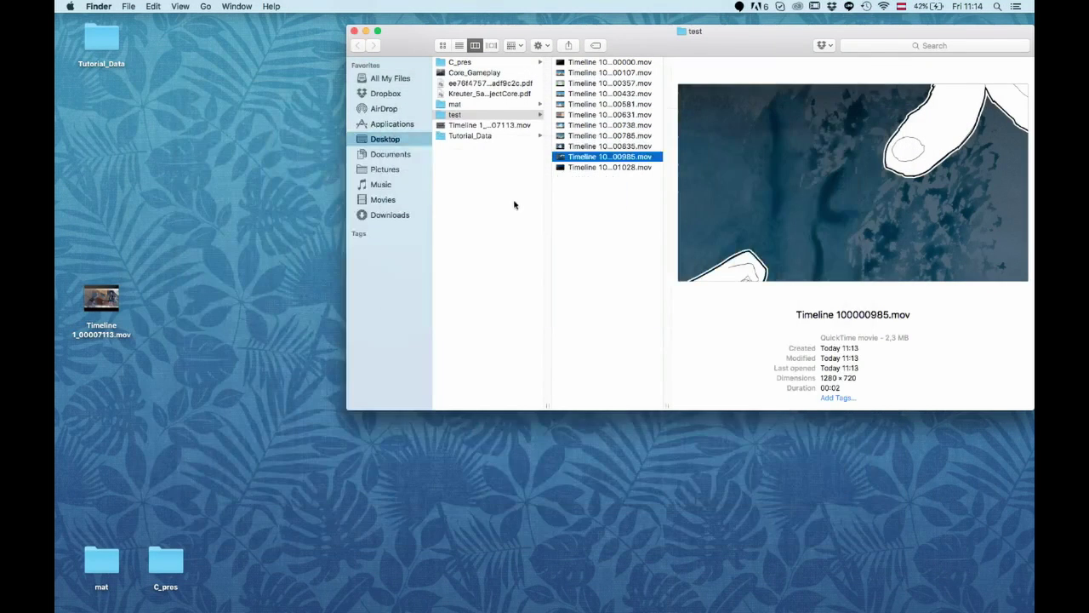
Open Timeline 100000985.mov in QuickTime Player and step the paused video back three frames.
{"action": "double_click", "coordinate": [604, 157]}
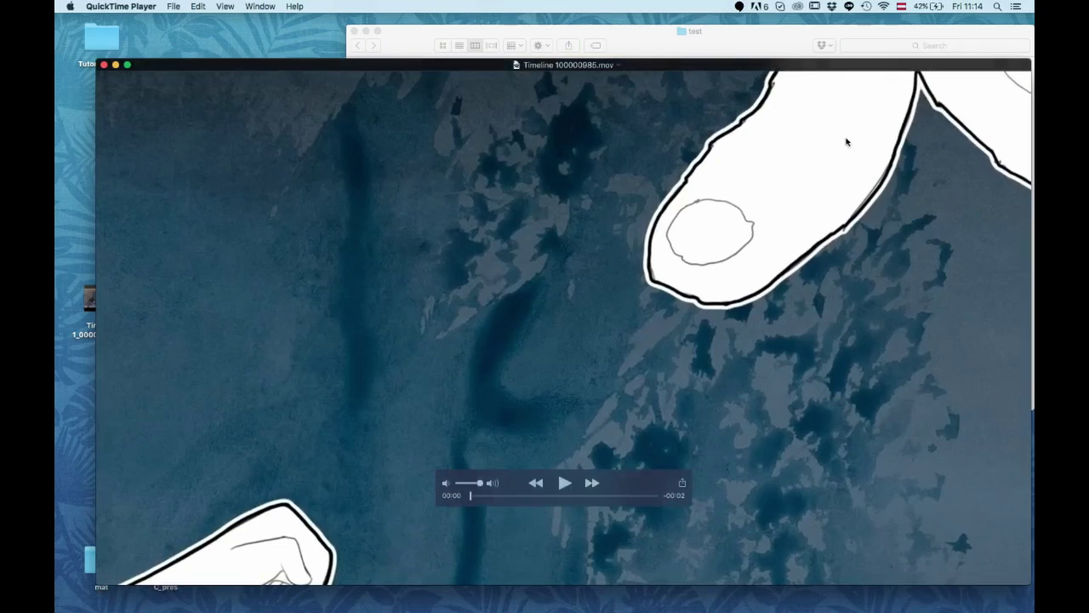
{"action": "left_click_drag", "start_coordinate": [753, 68], "coordinate": [731, 62]}
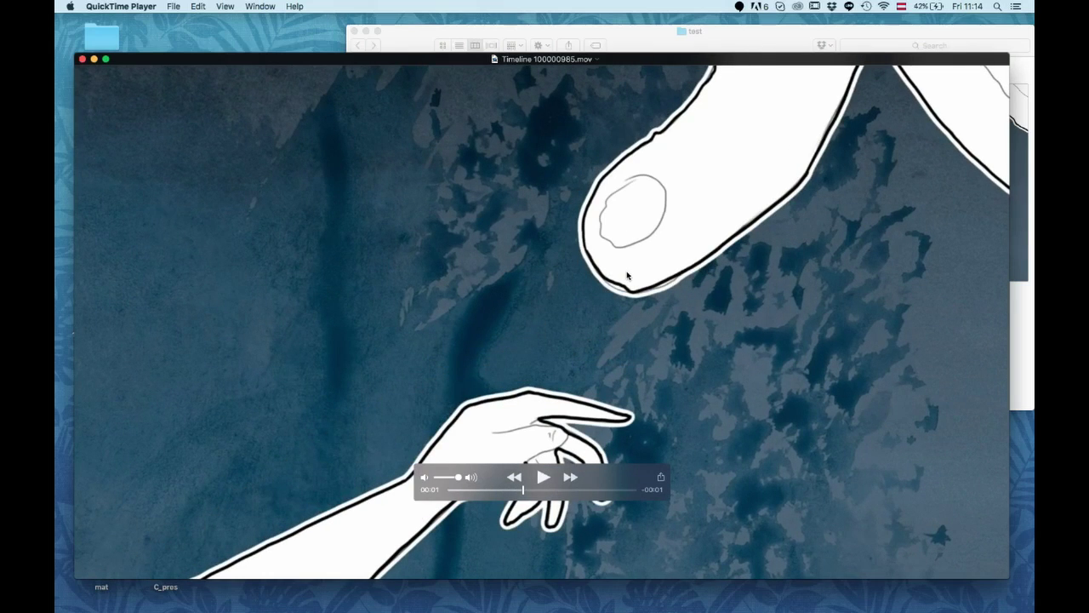
{"action": "key", "text": "Left"}
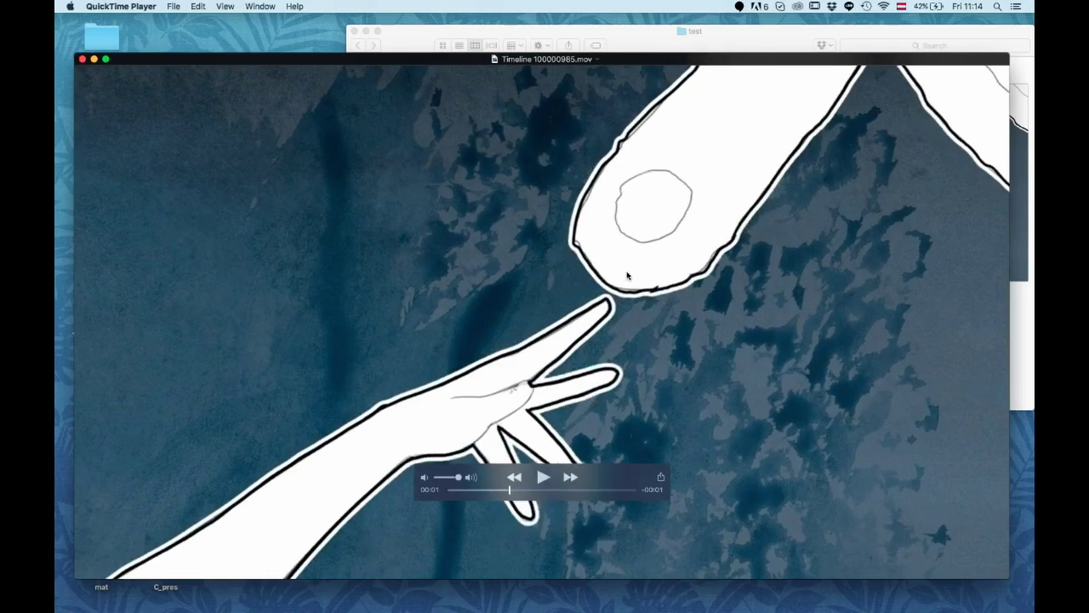
{"action": "key", "text": "Left"}
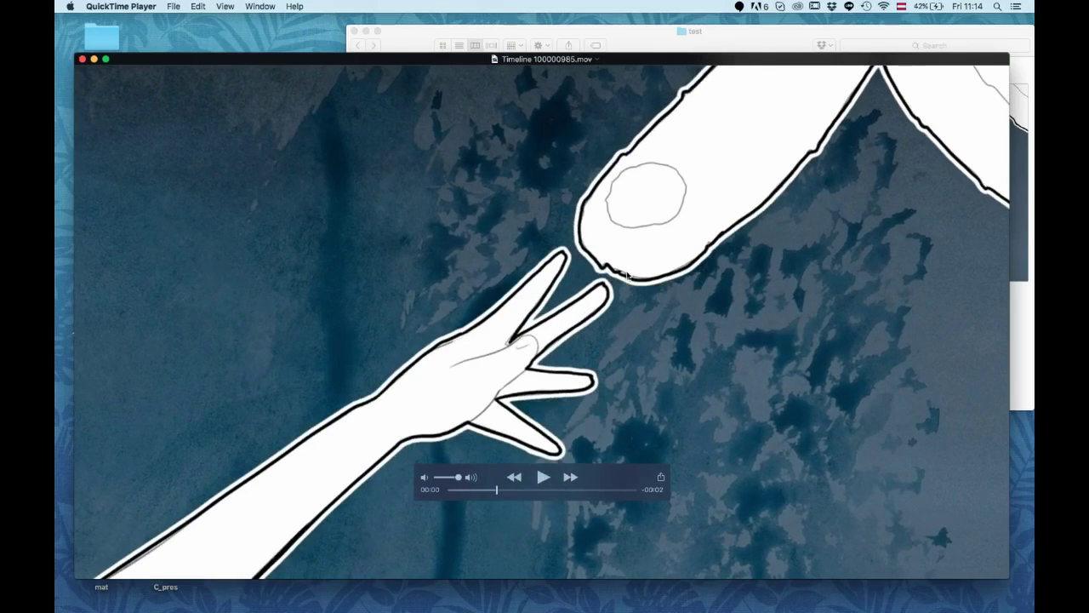
{"action": "key", "text": "Left"}
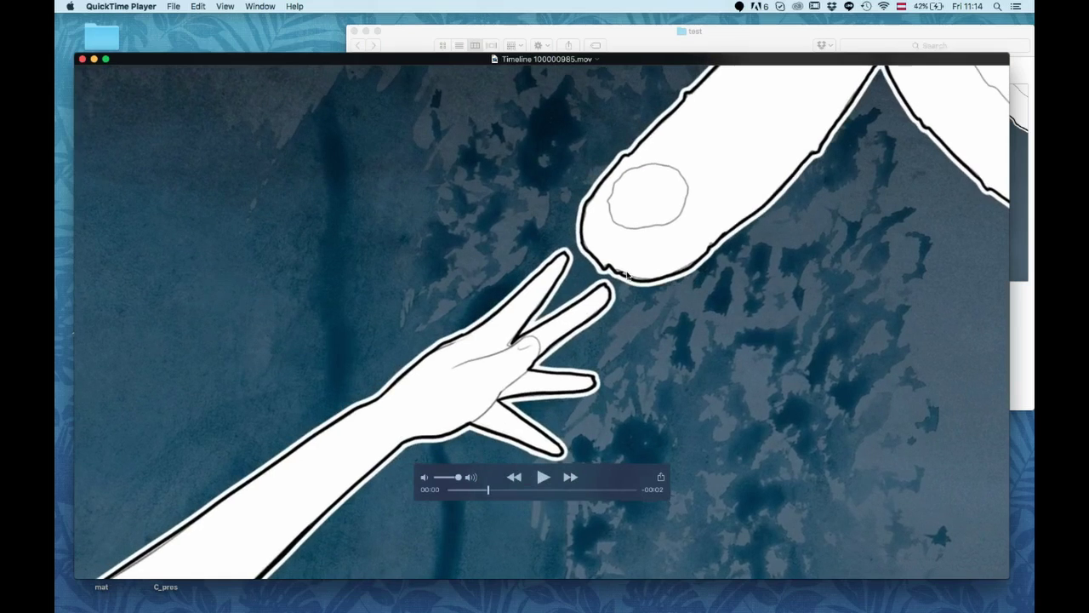
Step the clip back and forth frame by frame toward its end, then back up a few frames.
{"action": "key", "text": "Right"}
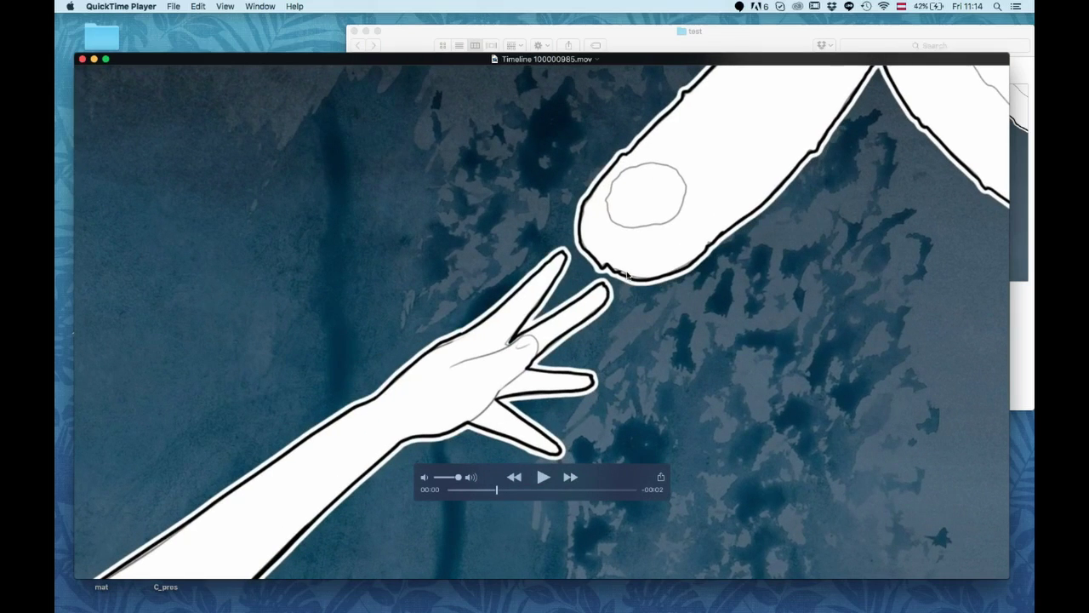
{"action": "key", "text": "Right"}
{"action": "key", "text": "Right"}
{"action": "key", "text": "Right"}
{"action": "key", "text": "Right"}
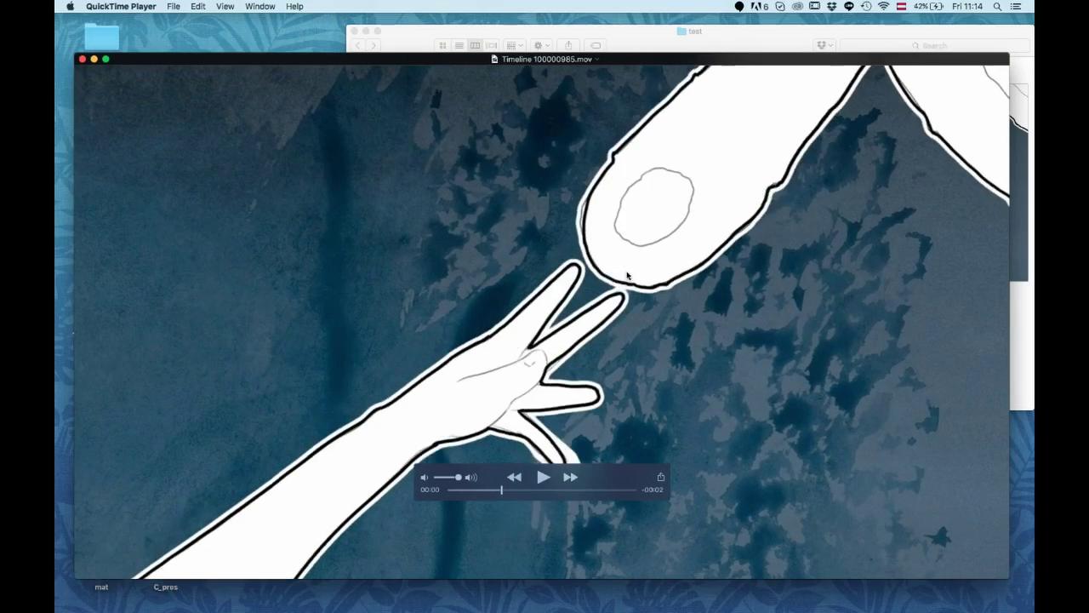
{"action": "key", "text": "Left"}
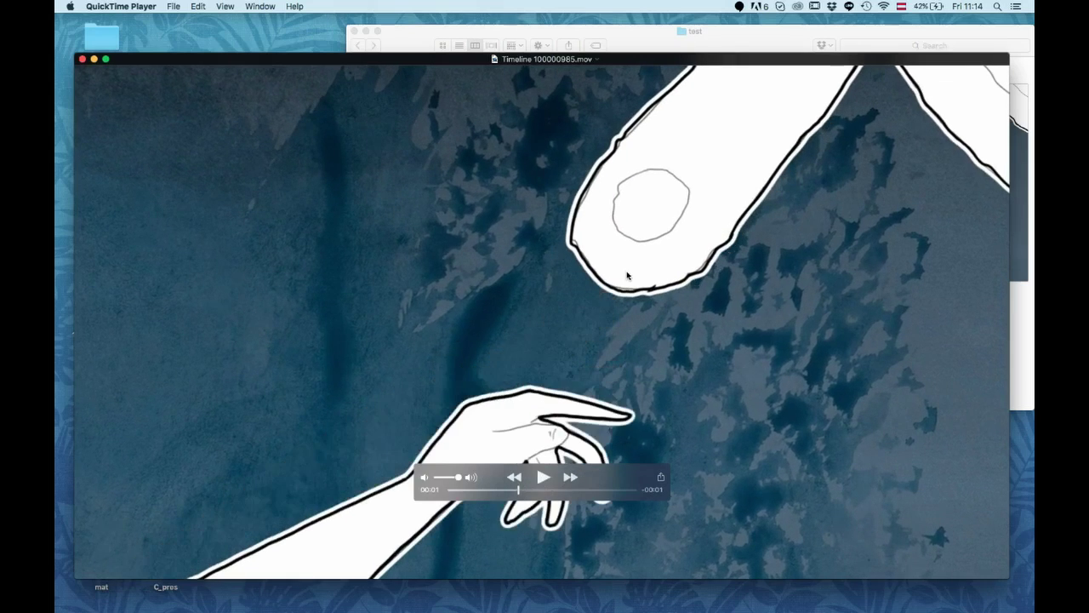
{"action": "key", "text": "Right"}
{"action": "key", "text": "Left"}
{"action": "key", "text": "Right"}
{"action": "key", "text": "Right"}
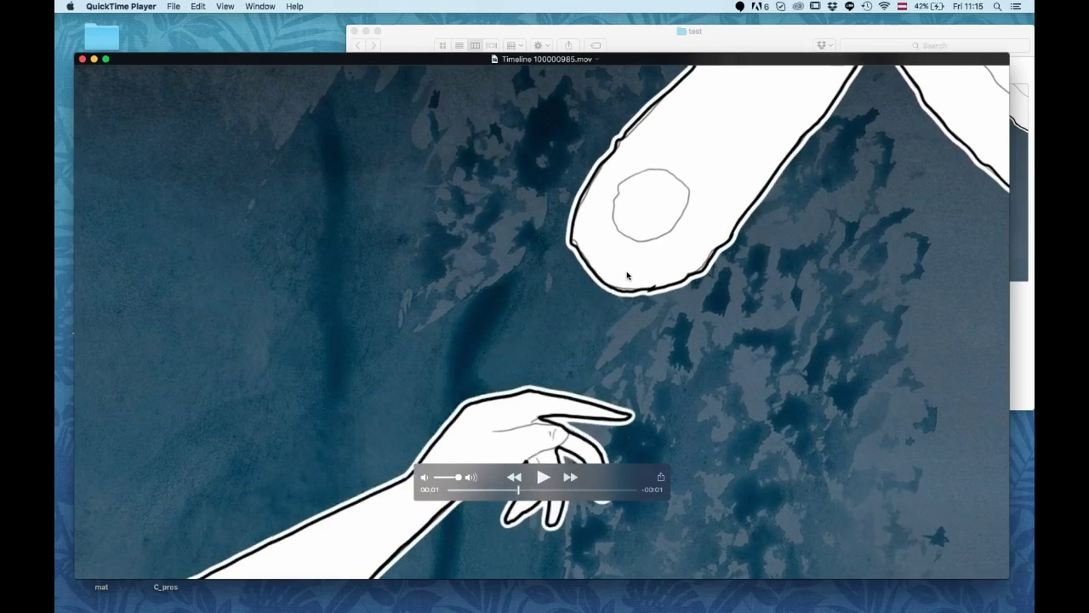
{"action": "key", "text": "Left"}
{"action": "key", "text": "Right"}
{"action": "key", "text": "Right"}
{"action": "key", "text": "Left"}
{"action": "key", "text": "Right"}
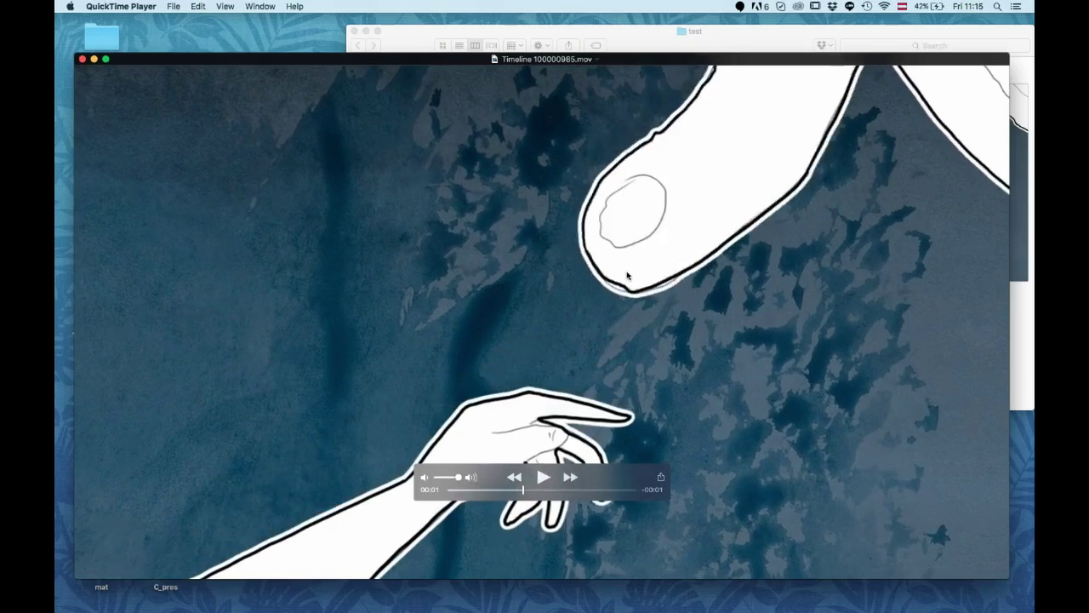
{"action": "key", "text": "Right"}
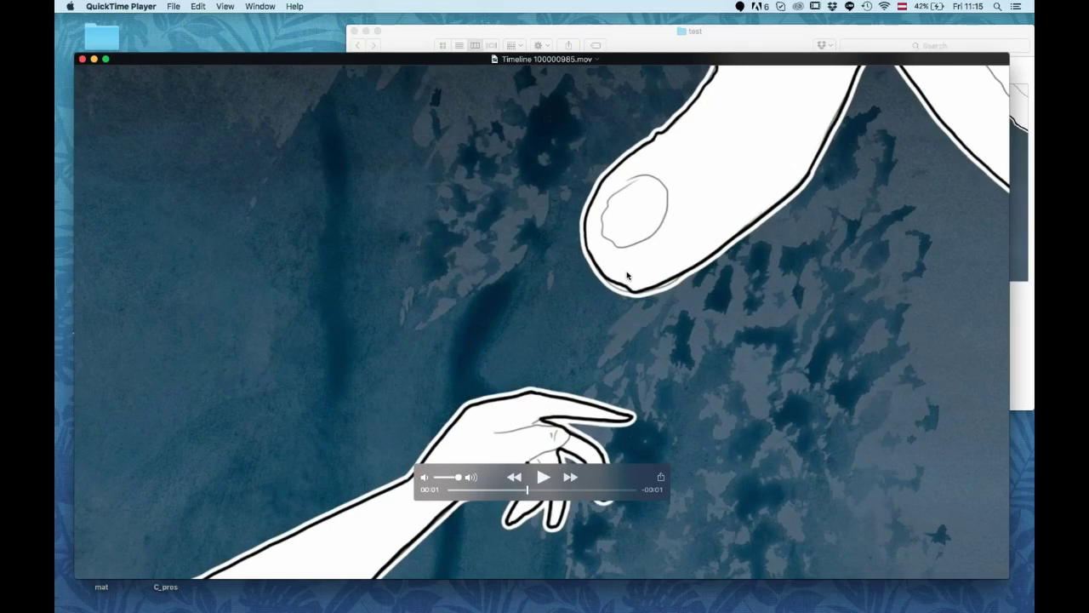
{"action": "key", "text": "Right"}
{"action": "key", "text": "Right"}
{"action": "key", "text": "Right"}
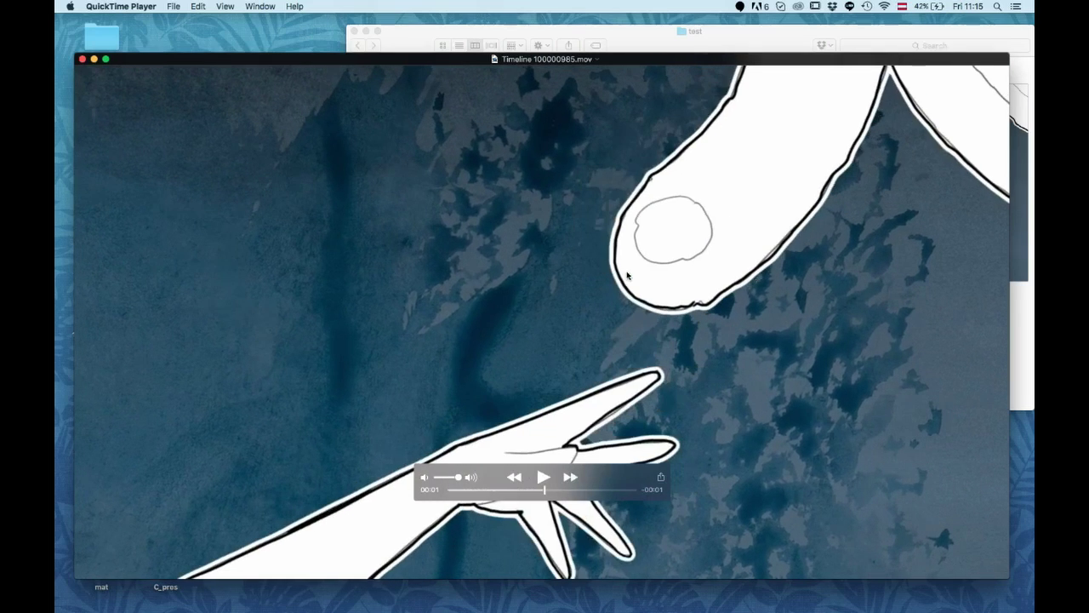
{"action": "key", "text": "Right"}
{"action": "key", "text": "Right"}
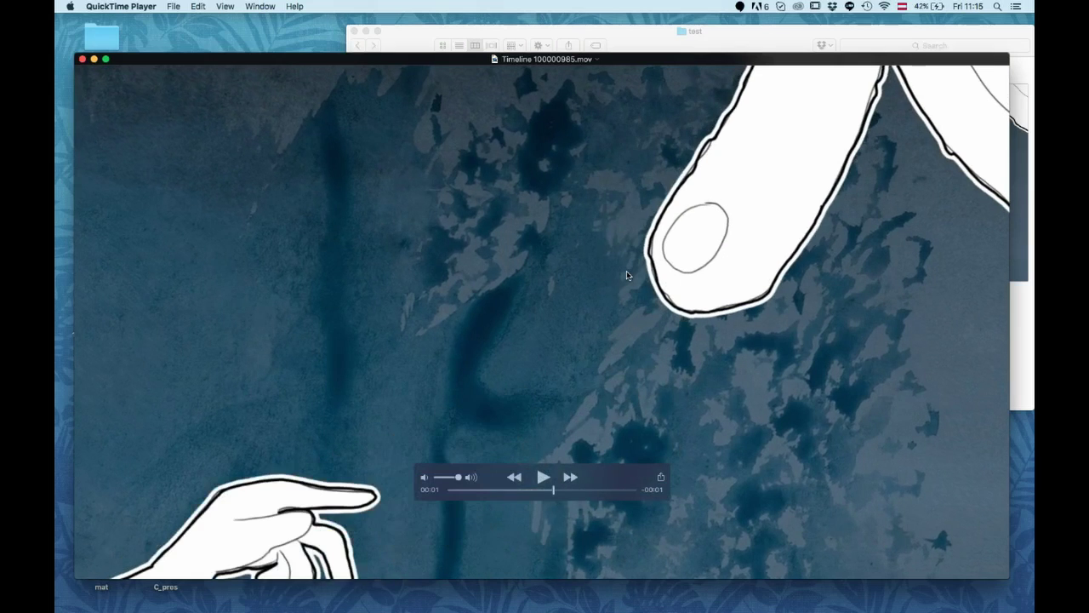
{"action": "key", "text": "Right"}
{"action": "key", "text": "Right"}
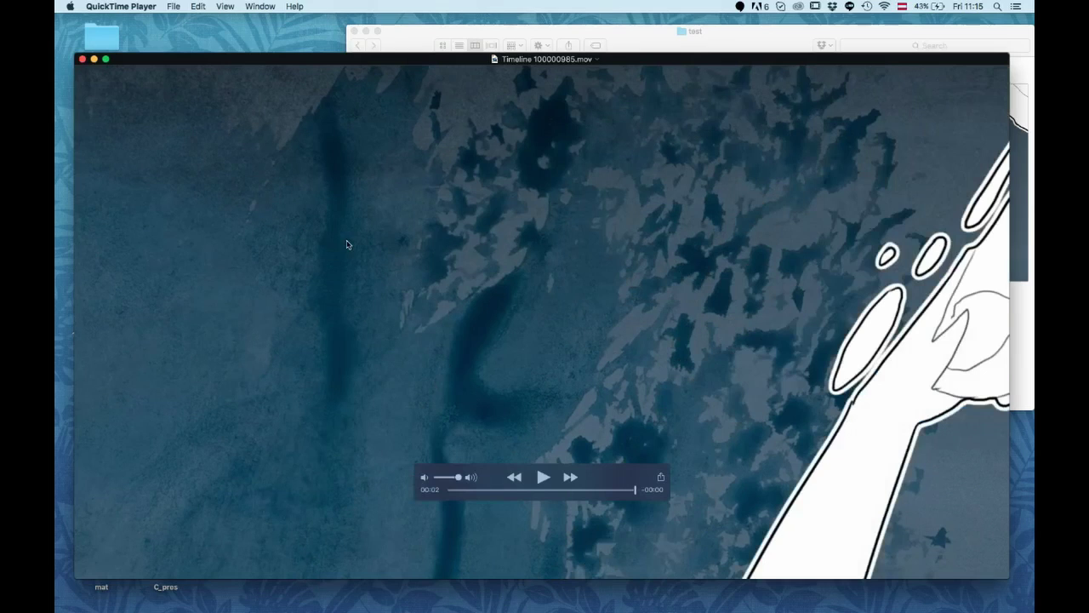
{"action": "key", "text": "Left"}
{"action": "key", "text": "Left"}
{"action": "key", "text": "Left"}
{"action": "key", "text": "Left"}
{"action": "key", "text": "Left"}
{"action": "key", "text": "Left"}
{"action": "key", "text": "Left"}
{"action": "key", "text": "Left"}
{"action": "key", "text": "Left"}
{"action": "key", "text": "Left"}
{"action": "key", "text": "Left"}
{"action": "key", "text": "Left"}
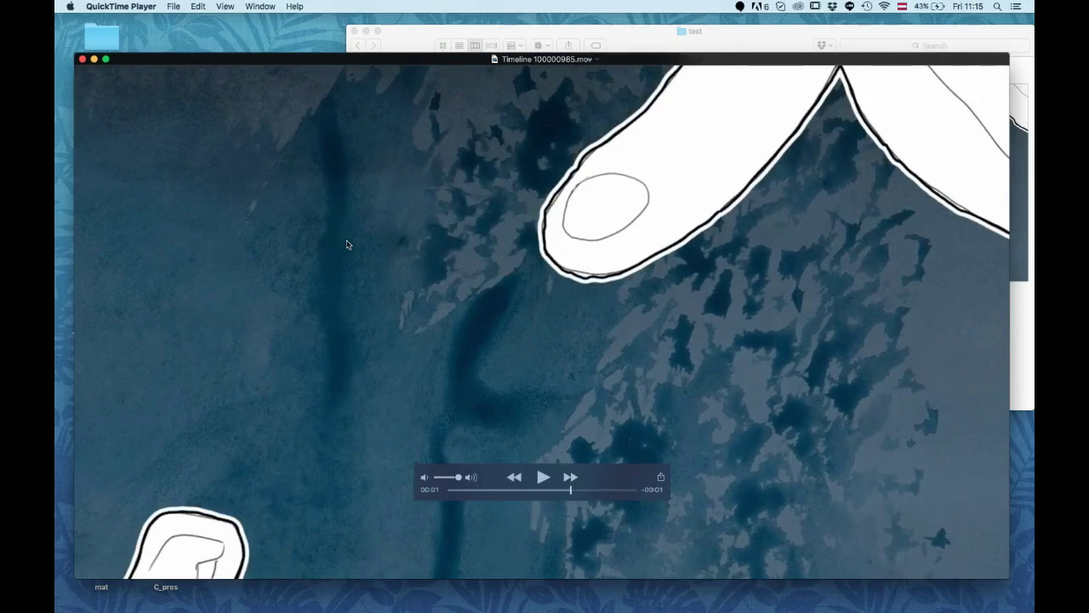
{"action": "key", "text": "Left"}
{"action": "key", "text": "Left"}
{"action": "key", "text": "Left"}
{"action": "key", "text": "Left"}
{"action": "key", "text": "Left"}
{"action": "key", "text": "Left"}
{"action": "key", "text": "Left"}
{"action": "key", "text": "Left"}
{"action": "key", "text": "Left"}
{"action": "key", "text": "Left"}
{"action": "key", "text": "Left"}
{"action": "key", "text": "Left"}
{"action": "key", "text": "Left"}
{"action": "key", "text": "Left"}
{"action": "key", "text": "Left"}
{"action": "key", "text": "Left"}
{"action": "key", "text": "Left"}
{"action": "key", "text": "Left"}
{"action": "key", "text": "Left"}
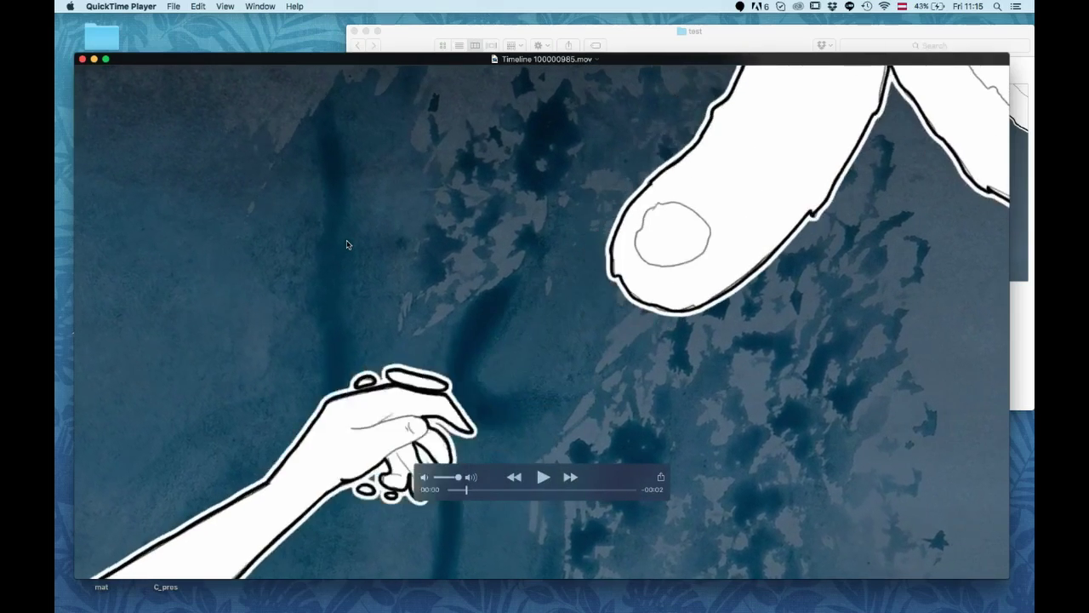
Step Timeline 100000985.mov back to 00:00 so it rests paused on its first frame.
{"action": "key", "text": "Left"}
{"action": "key", "text": "Left"}
{"action": "key", "text": "Left"}
{"action": "key", "text": "Left"}
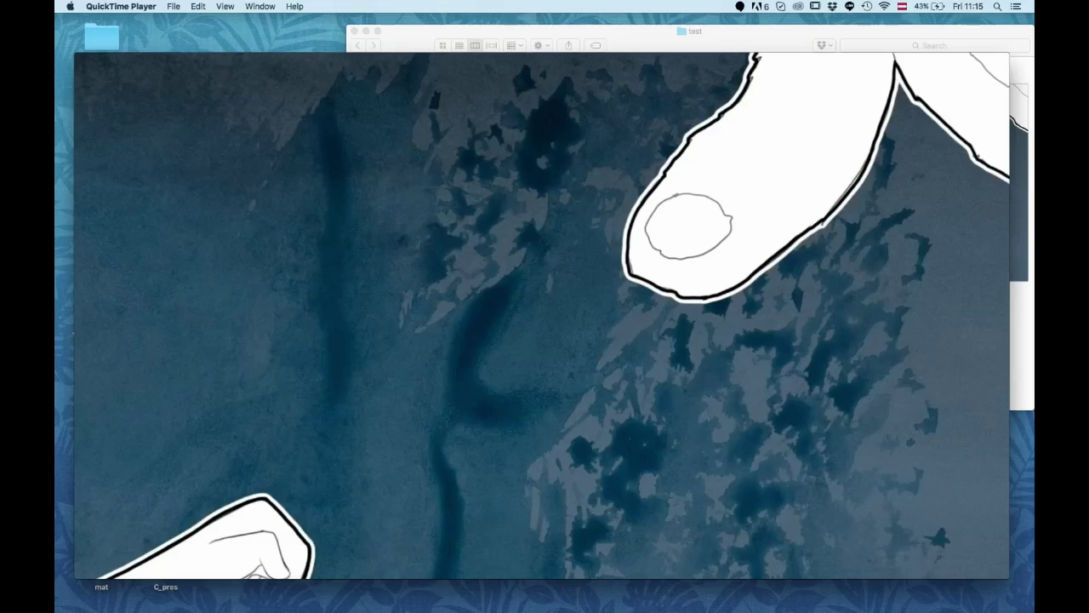
{"action": "mouse_move", "coordinate": [603, 457]}
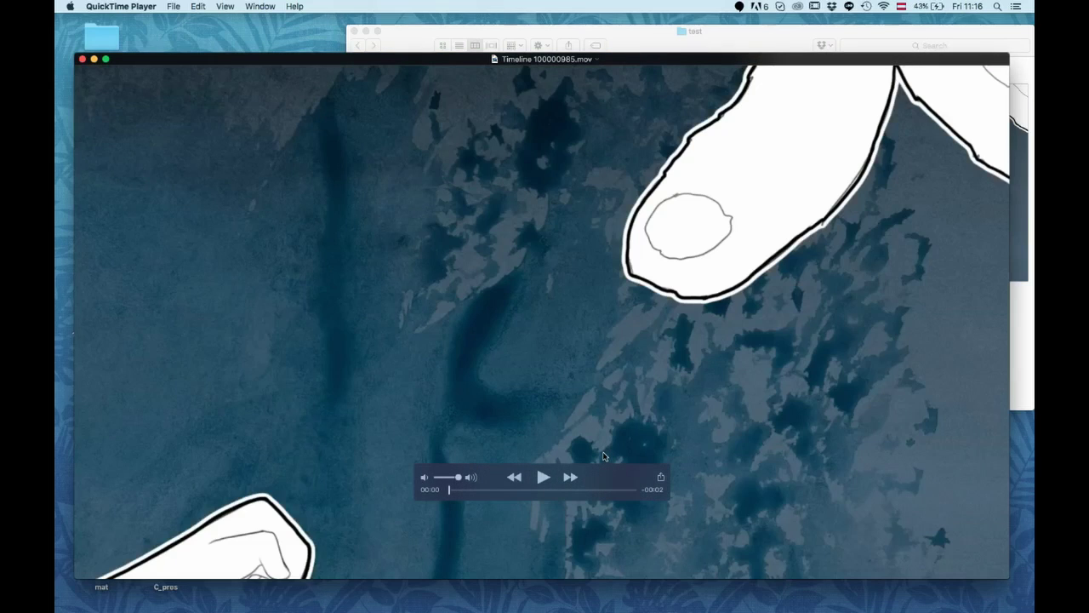